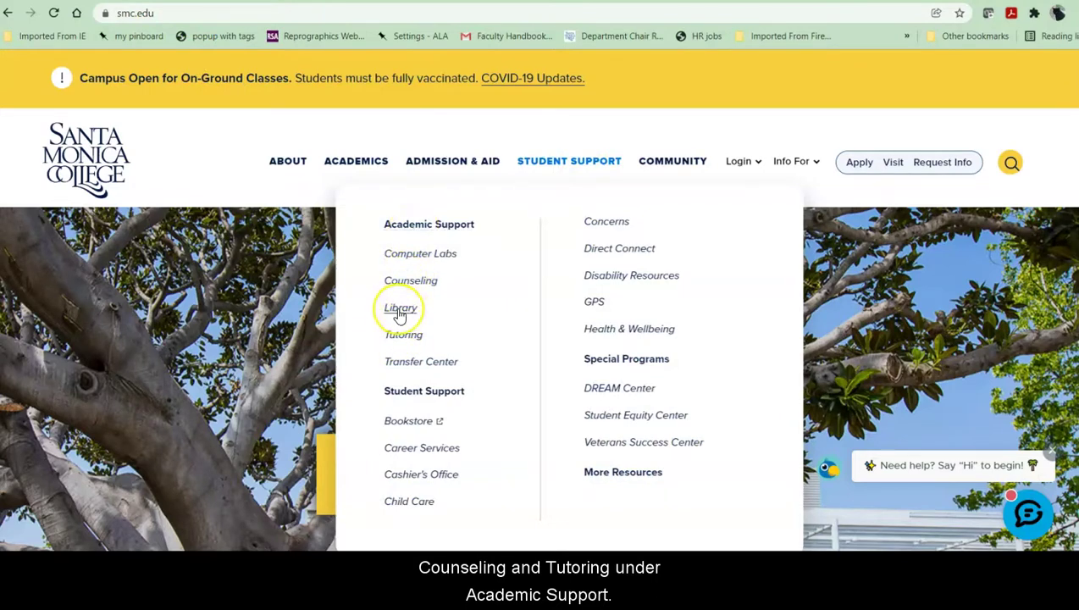
left_click(399, 309)
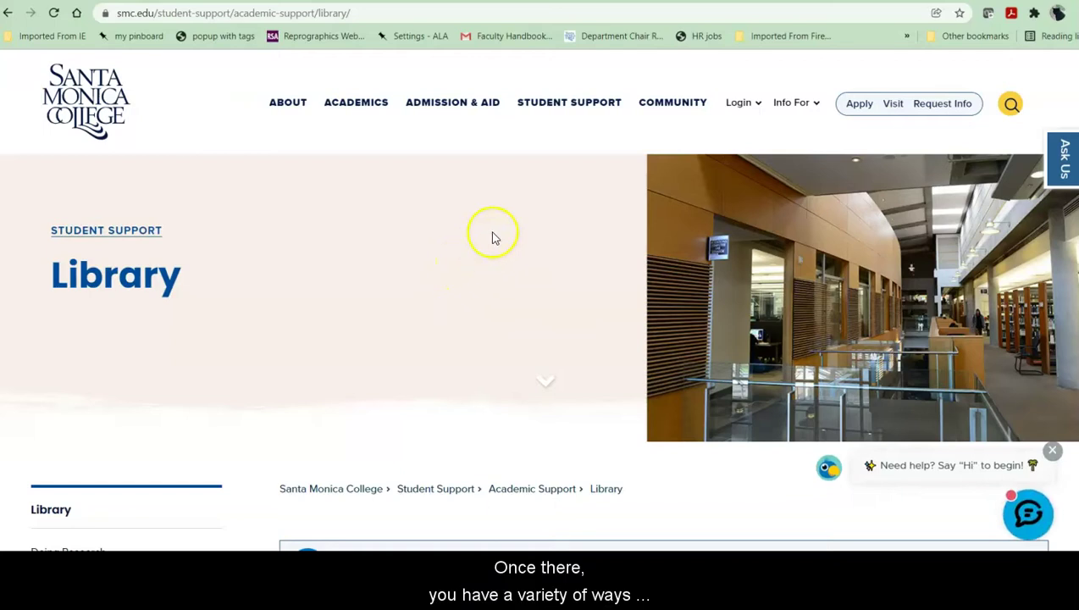
scroll(542, 259, "down", 2)
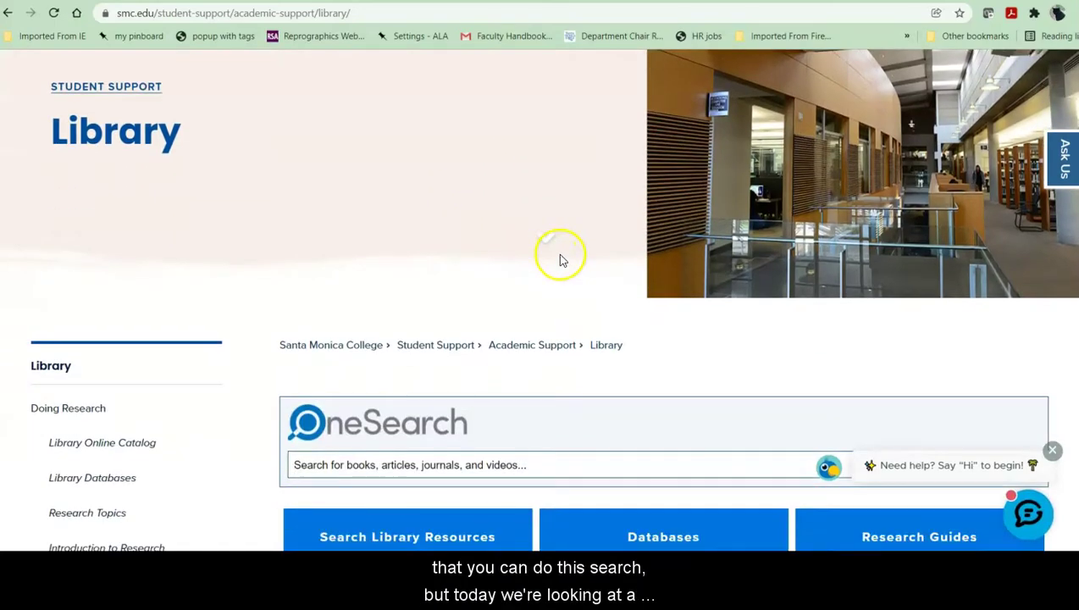
scroll(560, 257, "down", 2)
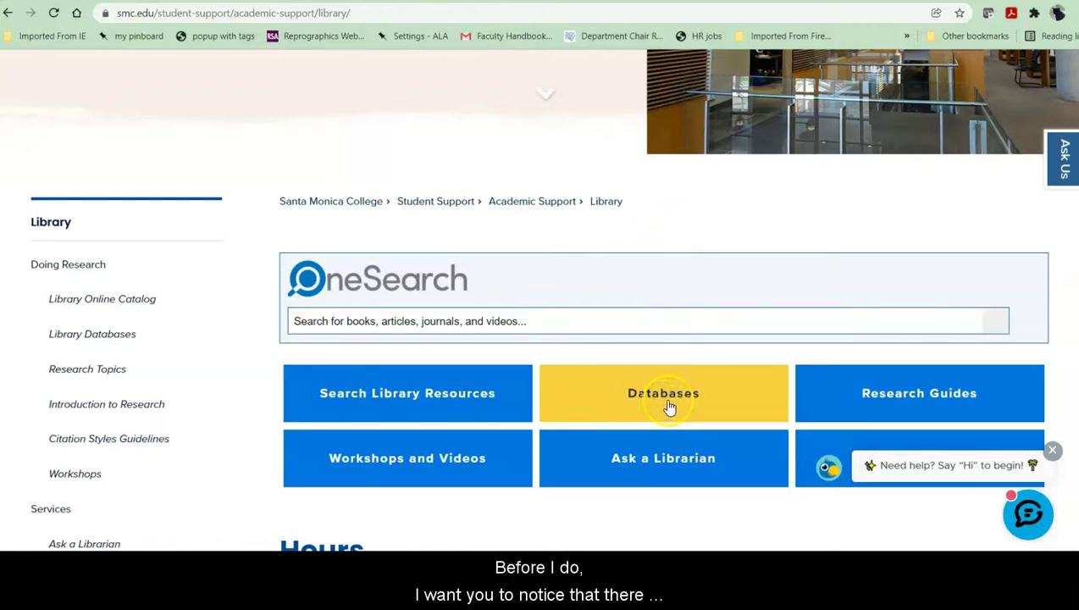
left_click(1065, 176)
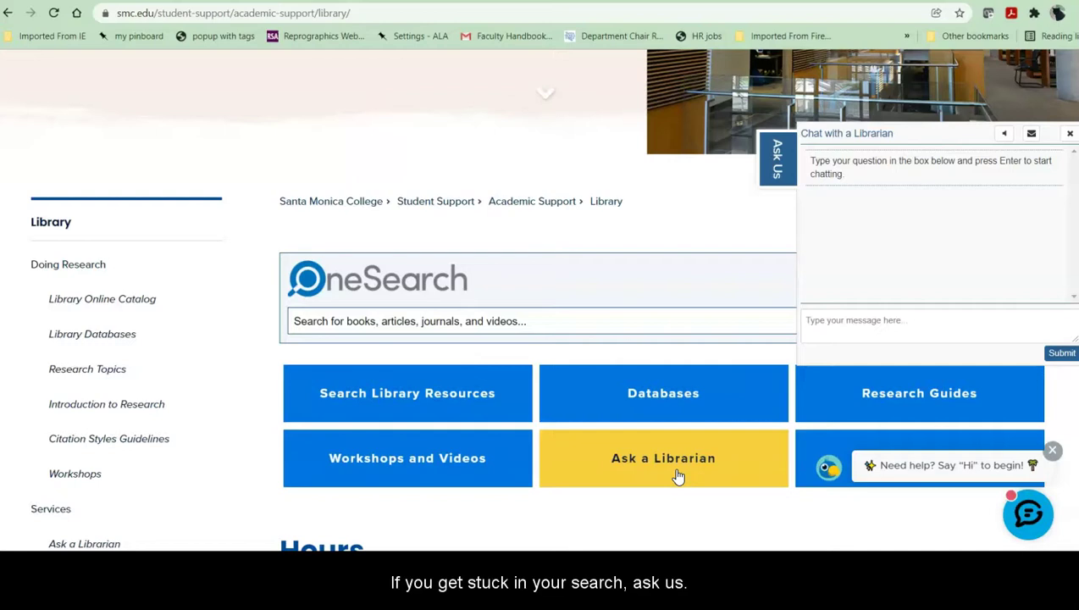
left_click(771, 159)
Go to the Santa Monica College library's Databases page and expand the All Databases list.
left_click(665, 399)
scroll(727, 298, "down", 2)
scroll(797, 292, "down", 1)
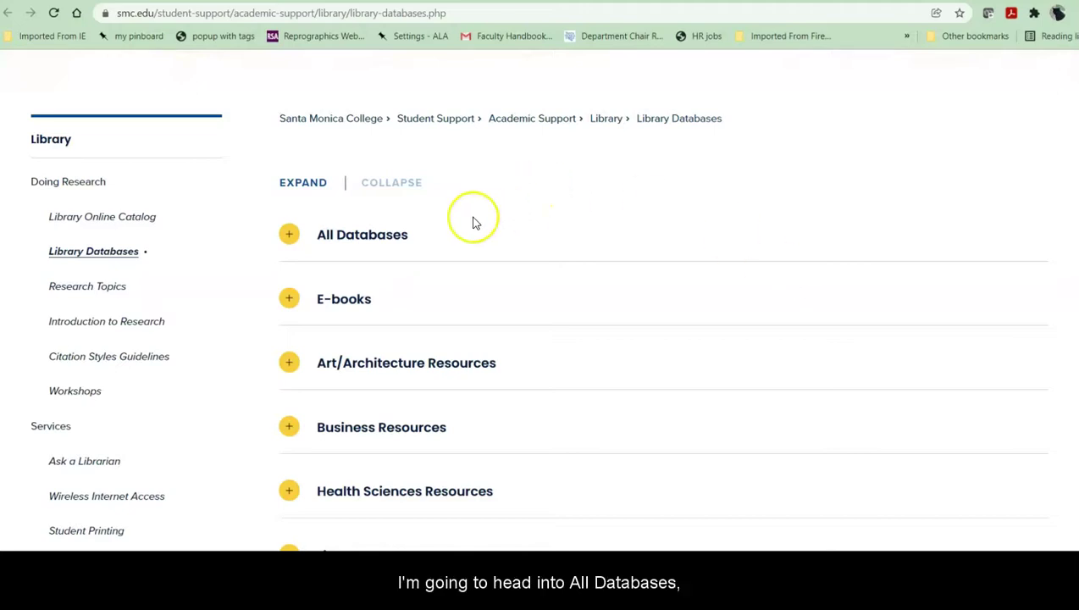
left_click(370, 244)
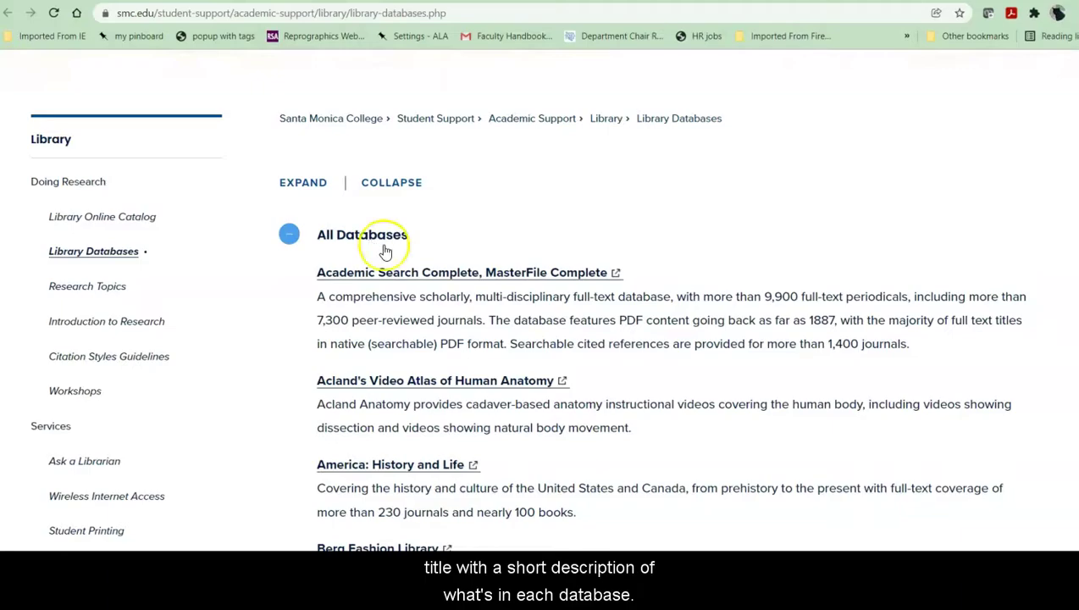
Scroll the alphabetical All Databases list down to the US Newsstream entry.
scroll(698, 258, "down", 10)
scroll(642, 255, "down", 5)
scroll(642, 254, "down", 3)
scroll(602, 245, "down", 1)
scroll(595, 243, "down", 3)
scroll(590, 238, "down", 5)
scroll(590, 239, "down", 2)
scroll(593, 241, "down", 2)
scroll(593, 240, "down", 4)
scroll(588, 242, "down", 3)
scroll(587, 242, "down", 3)
scroll(593, 239, "down", 2)
scroll(595, 241, "down", 4)
scroll(595, 240, "down", 3)
scroll(508, 338, "down", 1)
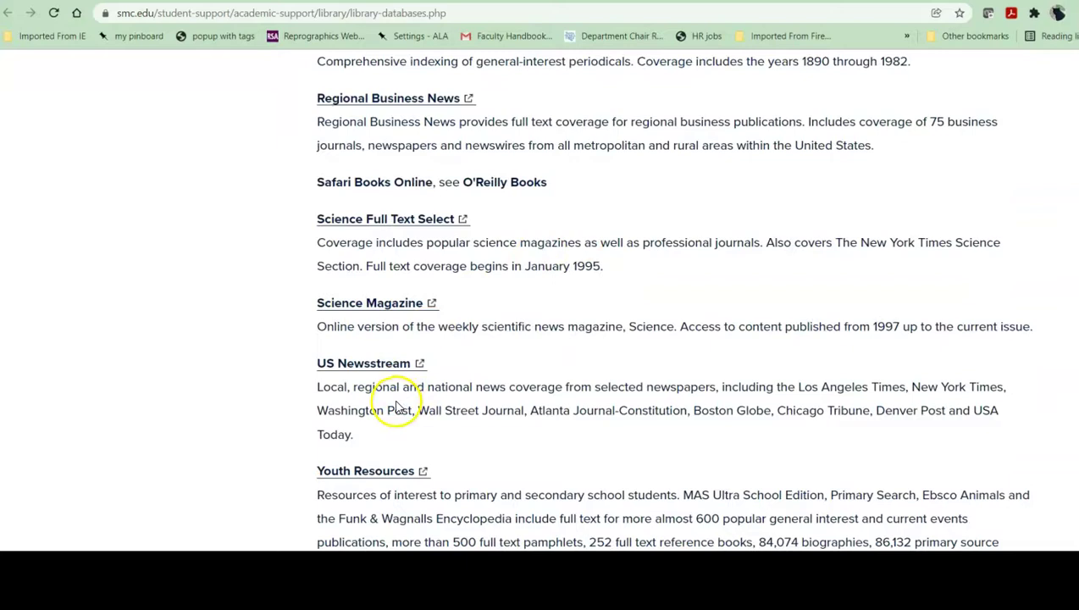
Open US Newsstream and view its overview, with coverage from 1980 and the included databases.
left_click(372, 364)
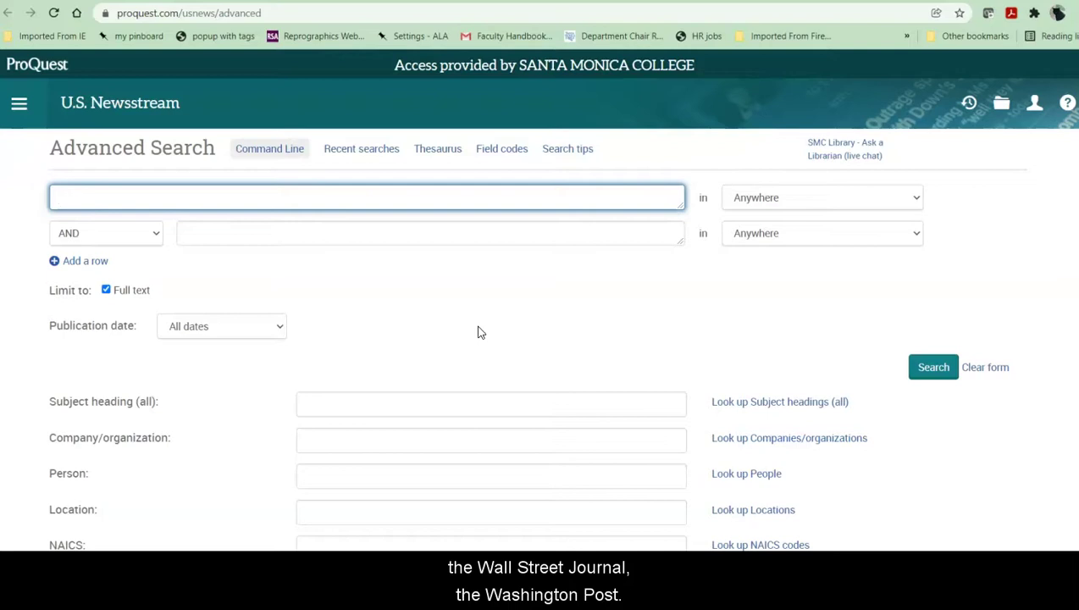
left_click(141, 106)
scroll(827, 243, "down", 3)
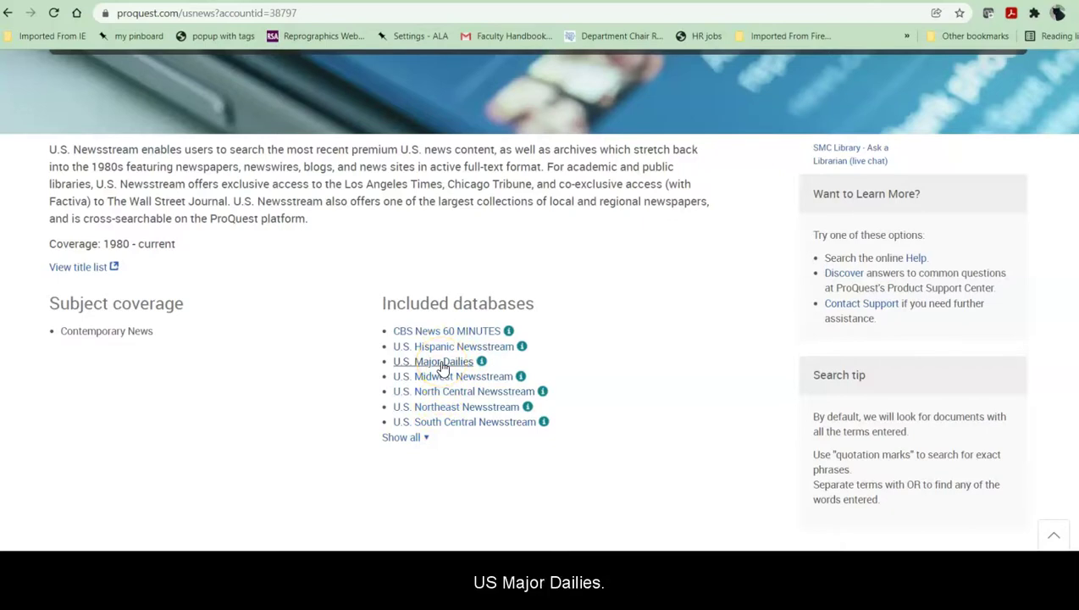
Search U.S. Major Dailies for COVID-19 AND California, full text only, last 30 days (1,284 results).
left_click(442, 364)
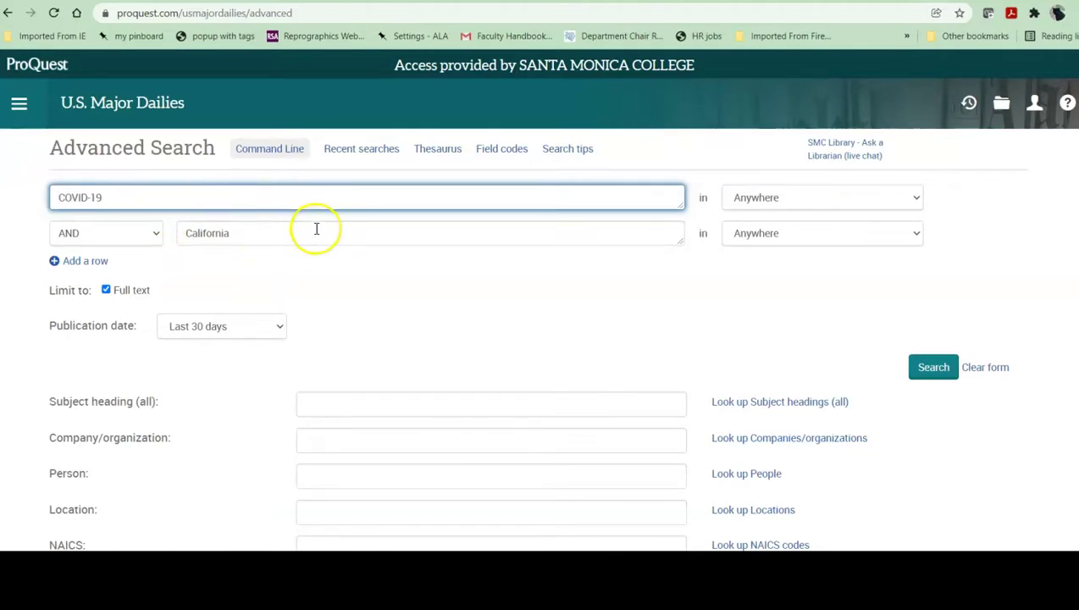
left_click(117, 295)
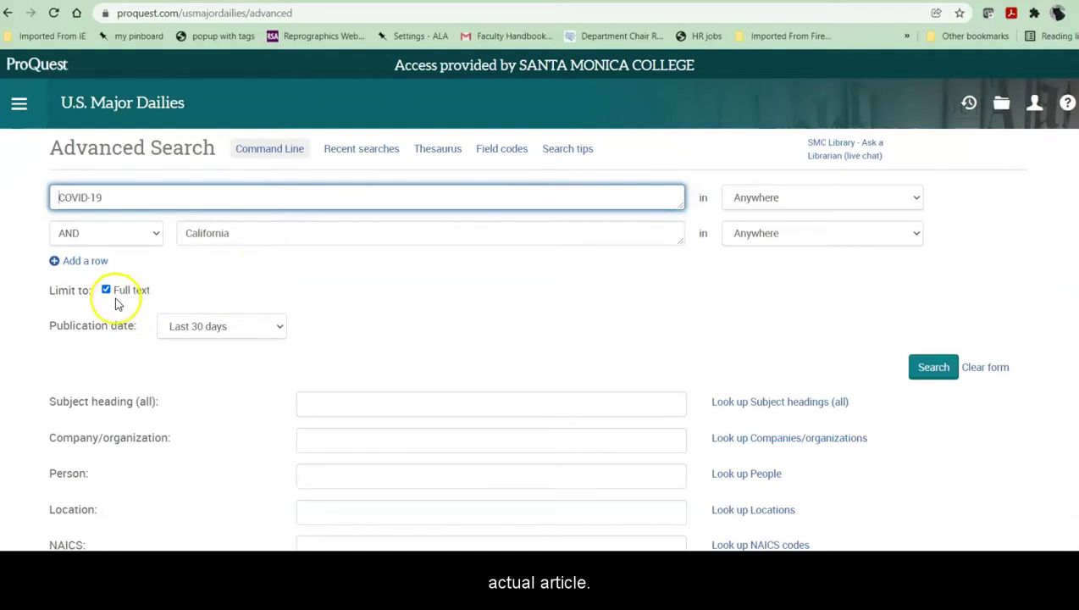
left_click(273, 325)
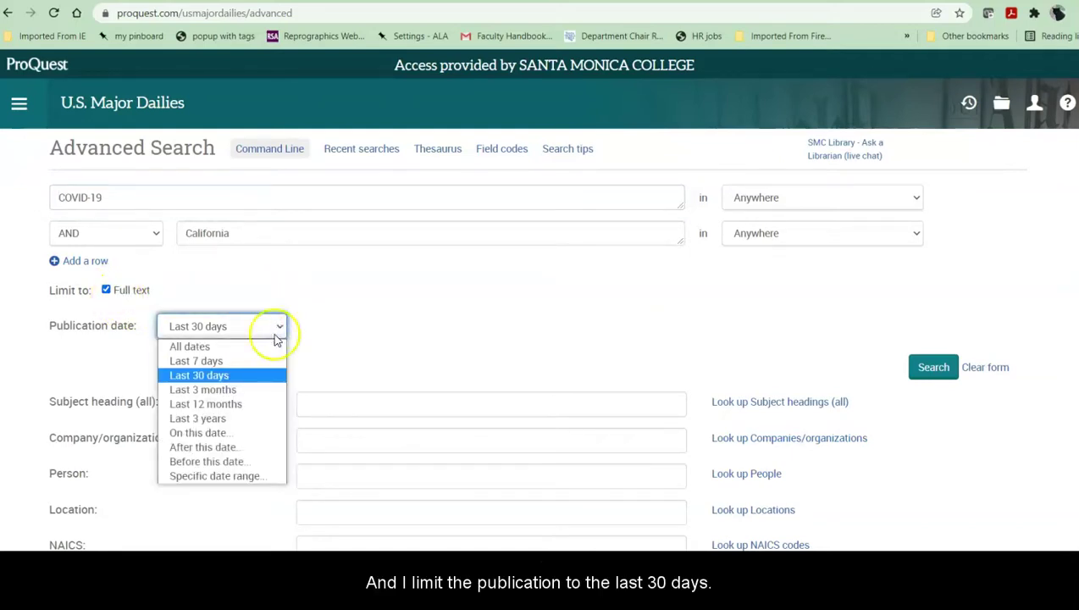
left_click(234, 375)
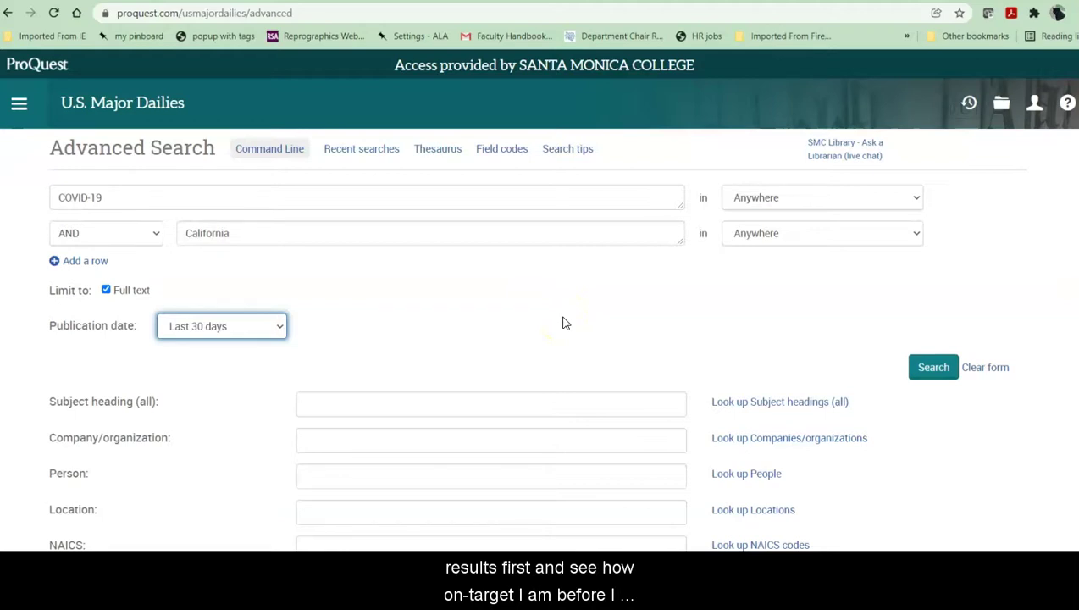
left_click(936, 370)
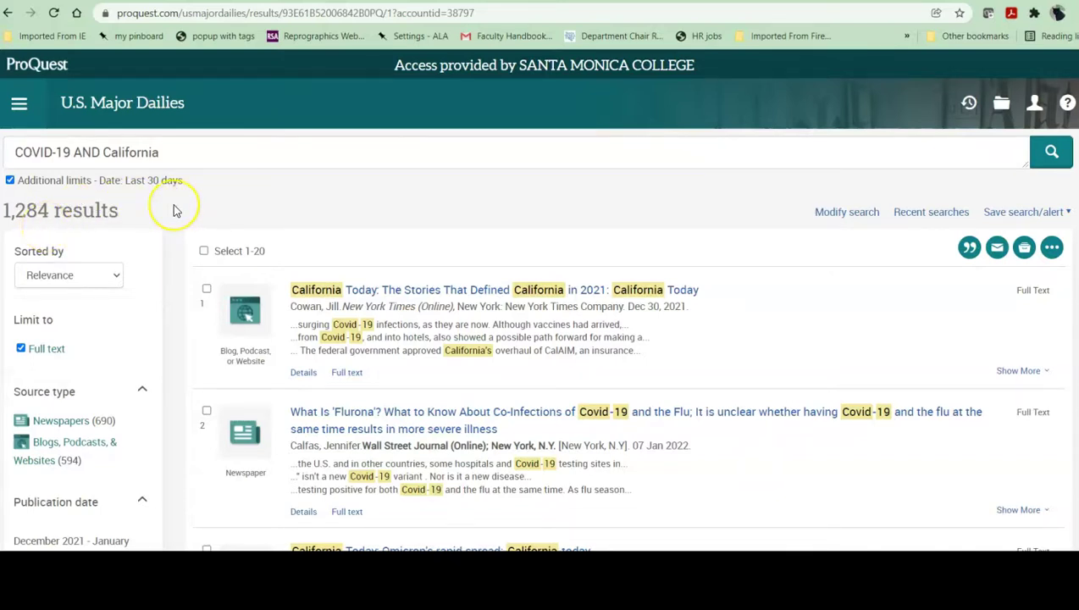
Narrow the Publication date slider to January 2022, leaving 803 results.
scroll(174, 210, "down", 1)
scroll(173, 210, "down", 1)
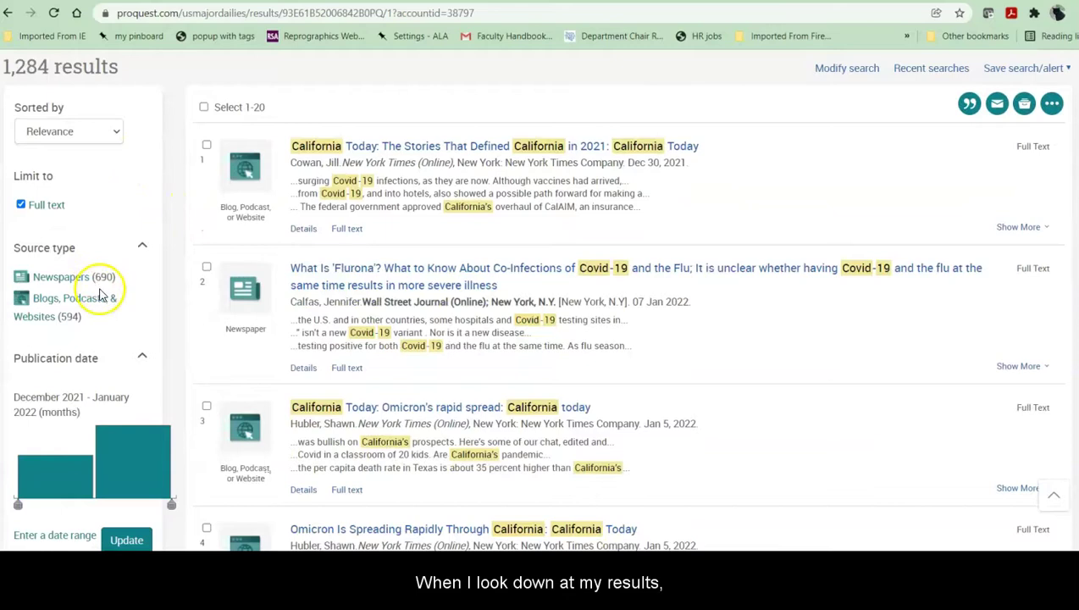
scroll(157, 279, "down", 1)
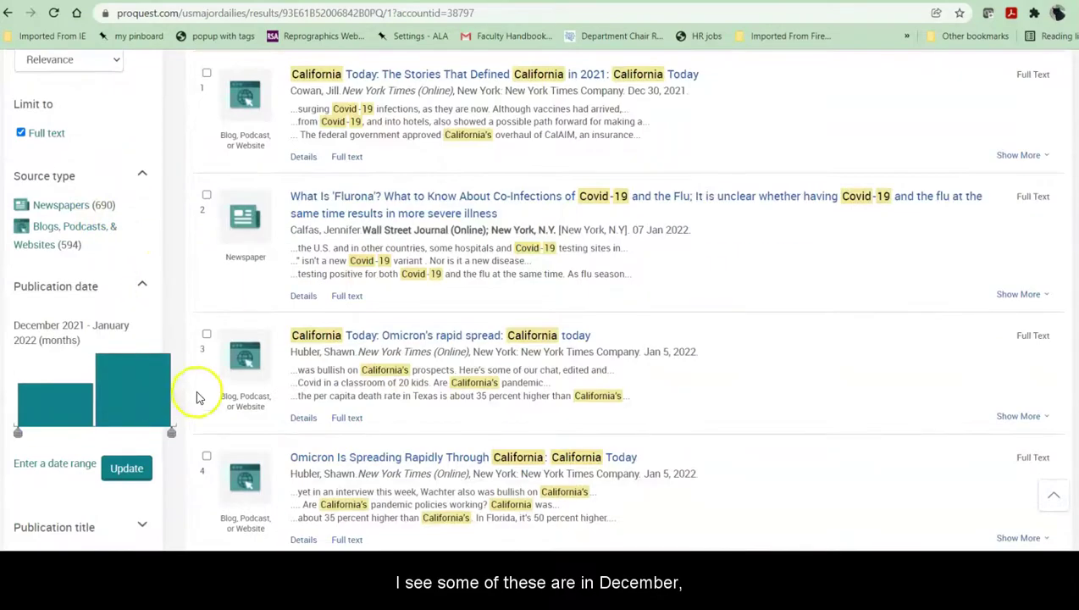
scroll(182, 389, "up", 1)
scroll(127, 250, "up", 2)
scroll(166, 245, "down", 4)
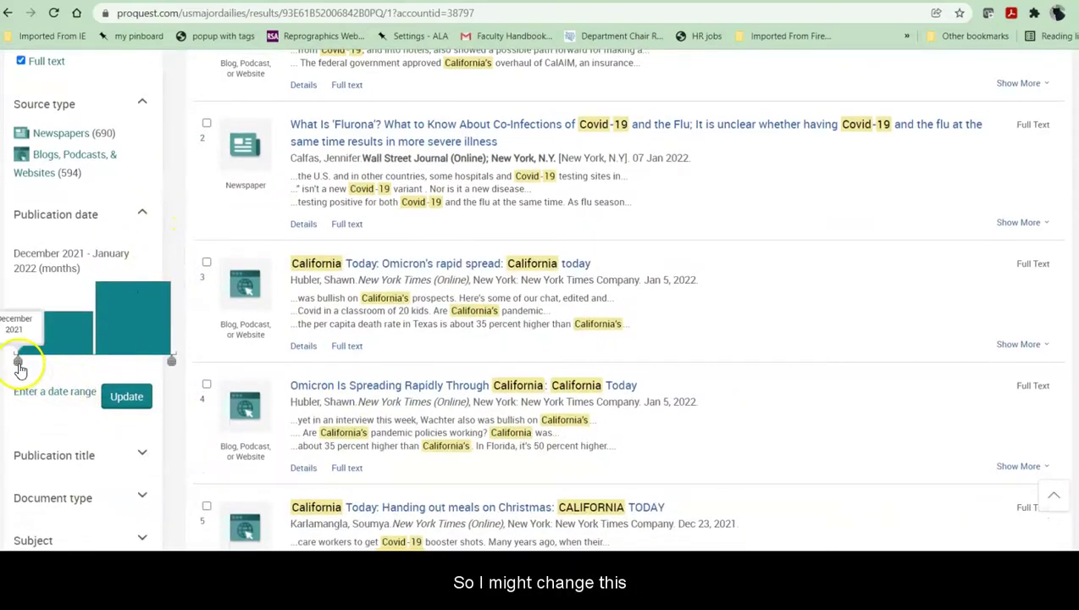
left_click_drag(27, 362, 94, 362)
left_click(129, 398)
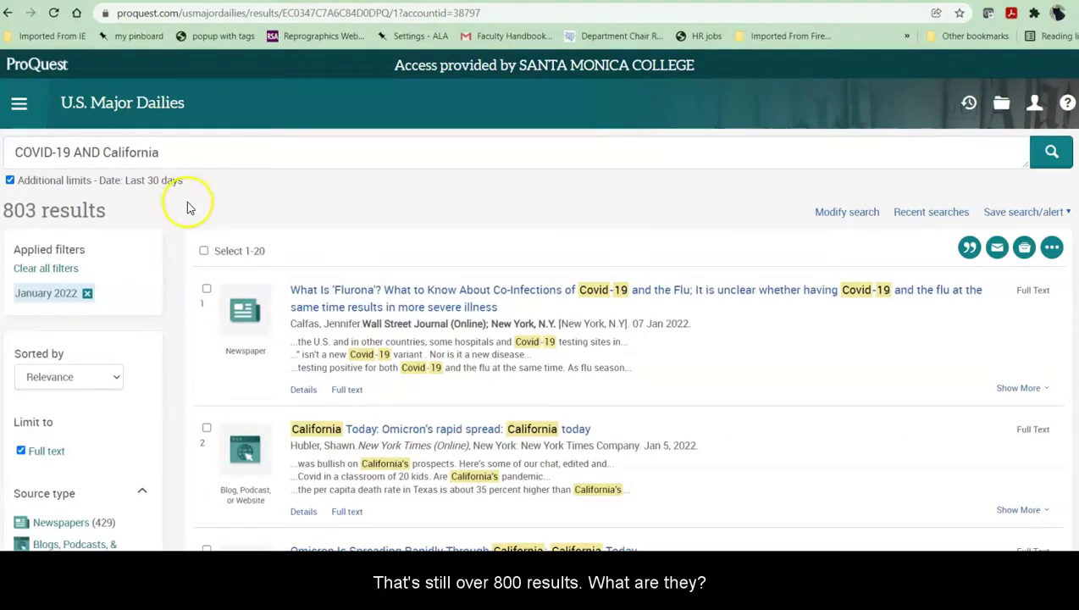
scroll(186, 209, "down", 3)
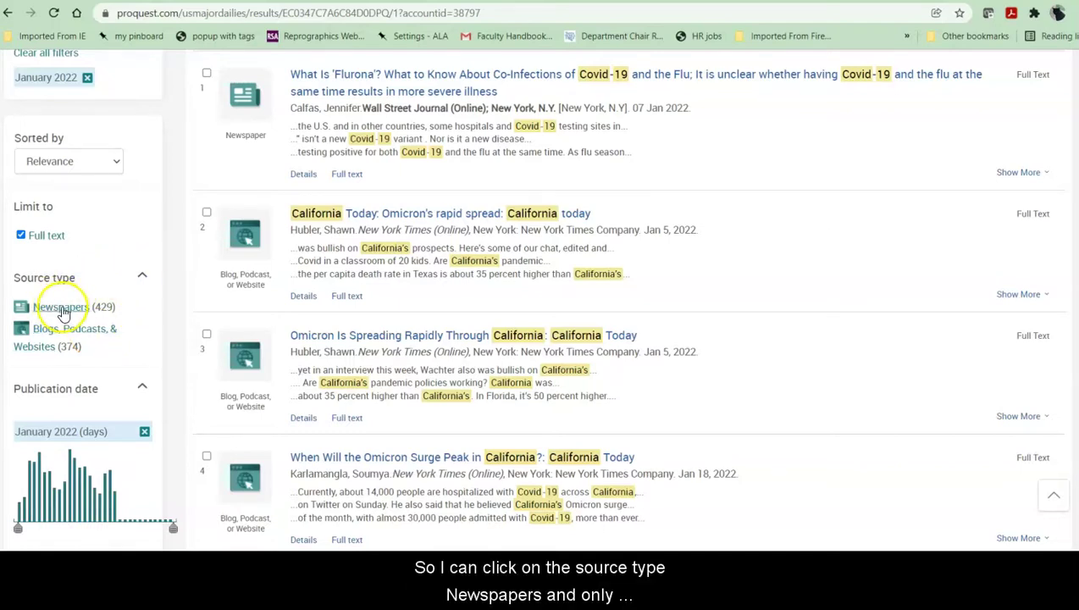
Limit the results to the Newspapers source type (429) and open a Los Angeles Times hospital-surge article.
left_click(61, 307)
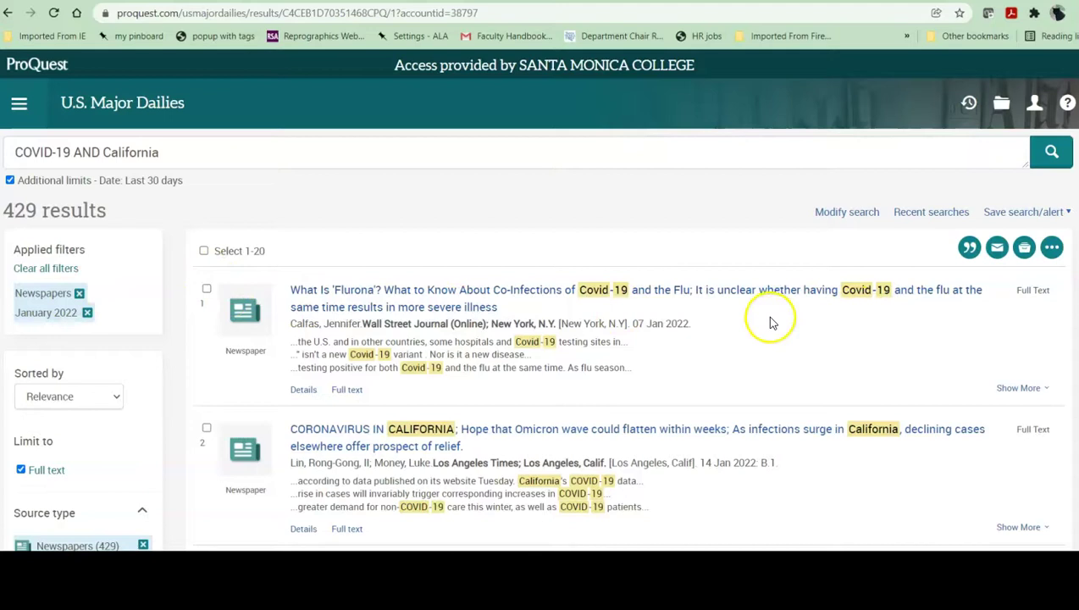
scroll(771, 320, "down", 1)
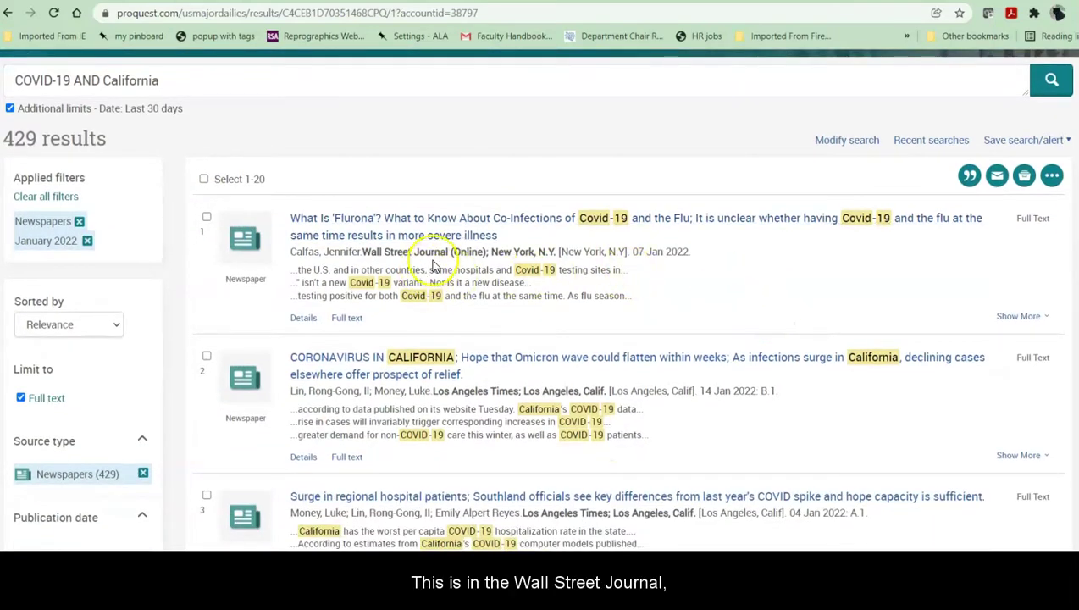
scroll(457, 219, "down", 1)
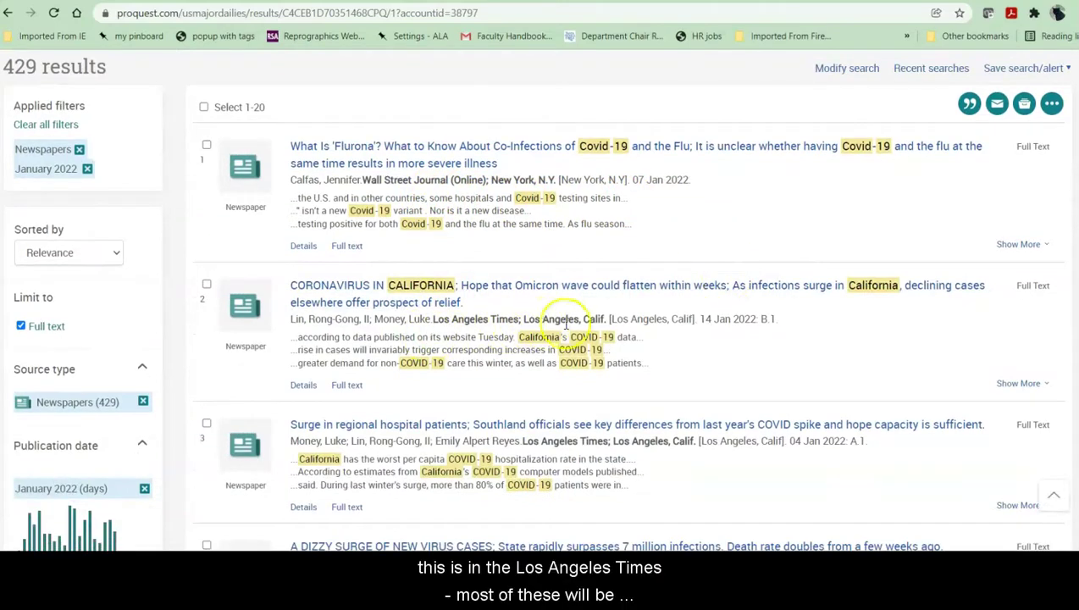
scroll(678, 323, "down", 1)
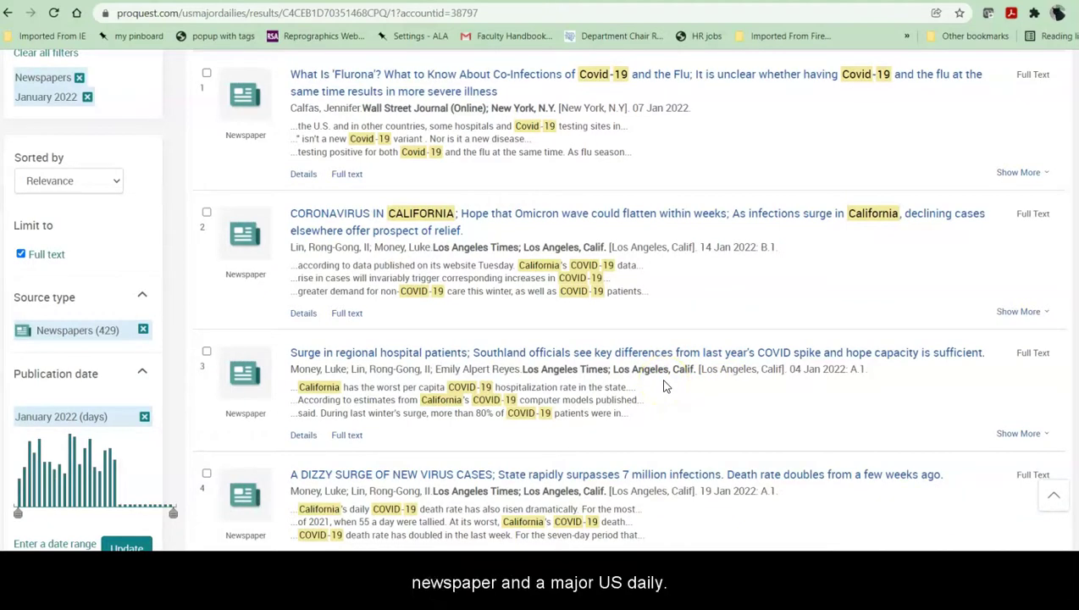
left_click(635, 370)
Open the Los Angeles Times hospital patients article and read through to its end.
left_click(555, 355)
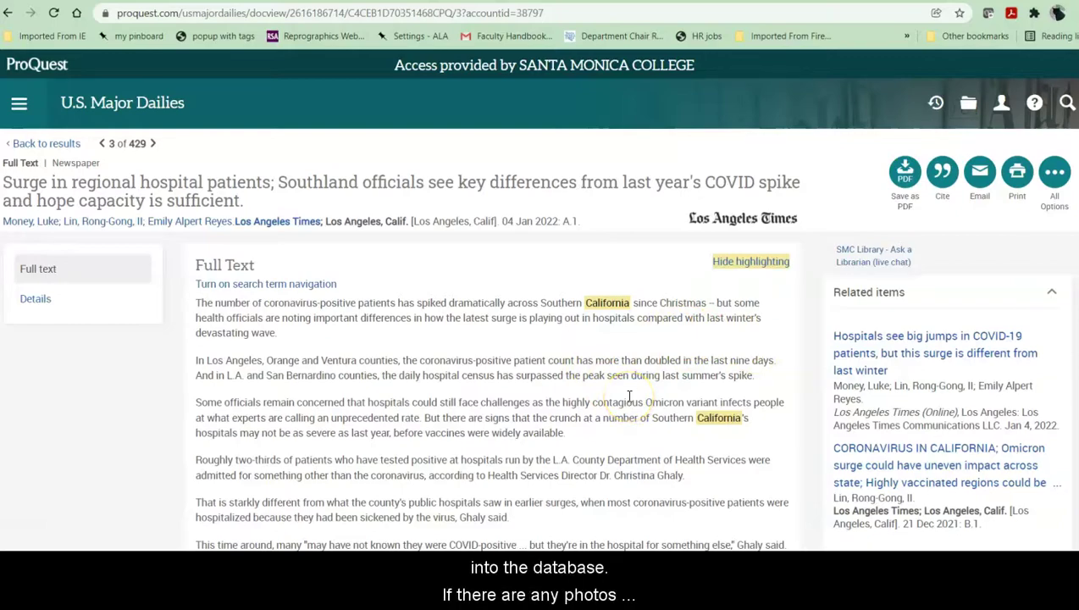
scroll(593, 390, "down", 3)
scroll(593, 387, "down", 2)
scroll(598, 387, "down", 2)
scroll(597, 387, "down", 3)
scroll(598, 387, "down", 2)
scroll(599, 386, "down", 2)
scroll(599, 384, "down", 3)
scroll(600, 385, "down", 3)
scroll(598, 386, "down", 3)
scroll(597, 386, "down", 3)
scroll(598, 390, "down", 3)
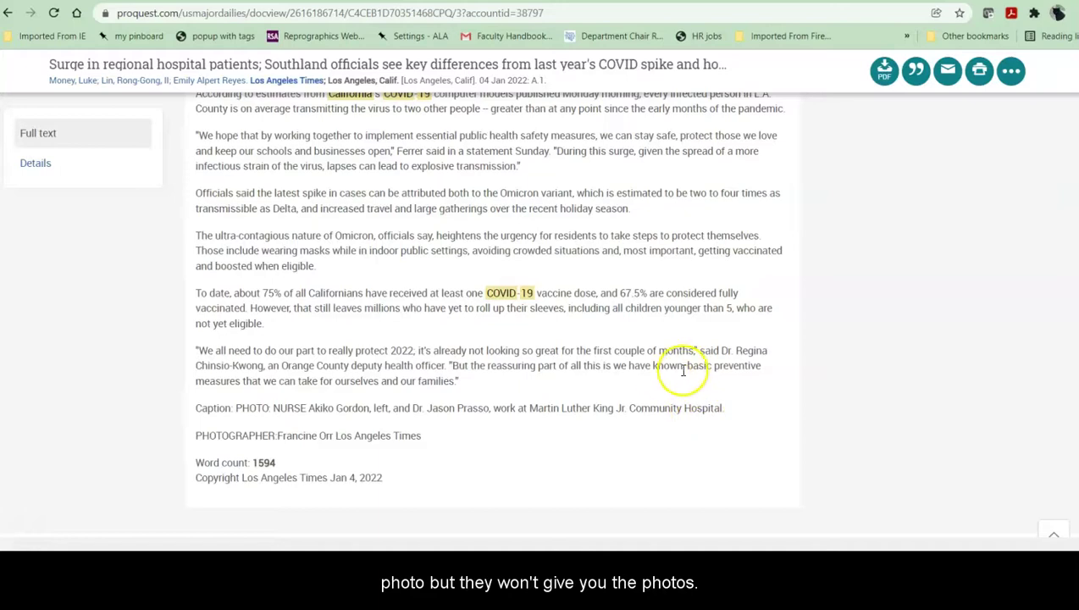
Return to the top of the article so the Related items sidebar is in view.
scroll(683, 366, "up", 2)
scroll(595, 234, "up", 1)
scroll(611, 214, "up", 2)
scroll(384, 200, "up", 1)
scroll(475, 203, "up", 2)
scroll(378, 208, "up", 2)
scroll(575, 202, "up", 2)
scroll(594, 207, "up", 2)
scroll(595, 208, "up", 2)
scroll(597, 207, "up", 2)
scroll(598, 208, "up", 3)
scroll(597, 208, "up", 3)
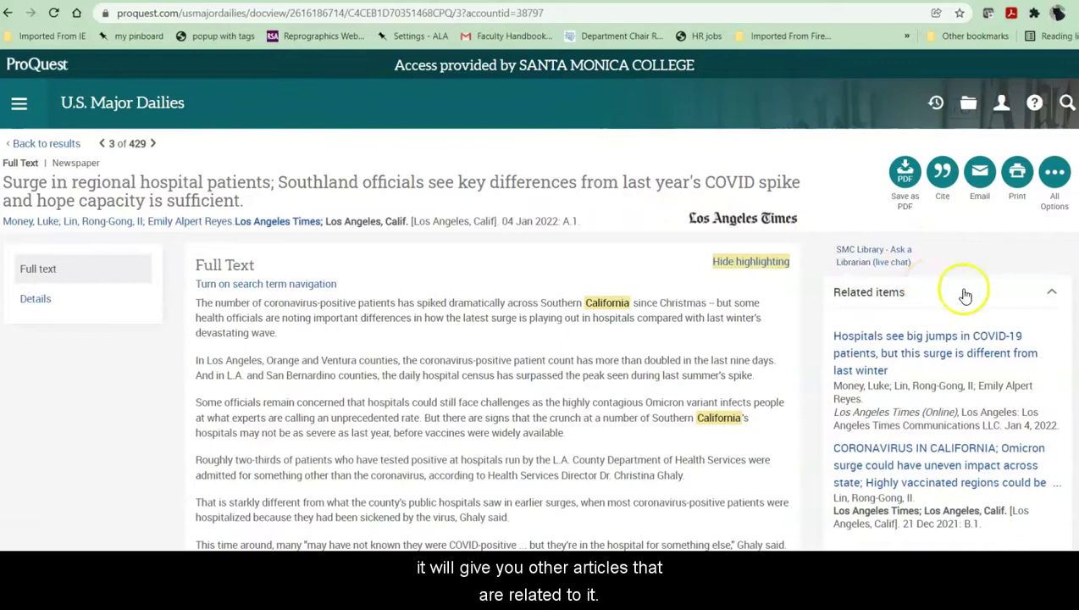
Review the article's indexing terms, then return up to the headline and authors.
scroll(959, 372, "down", 2)
scroll(959, 372, "down", 3)
scroll(960, 372, "down", 2)
scroll(961, 372, "down", 2)
scroll(963, 370, "down", 1)
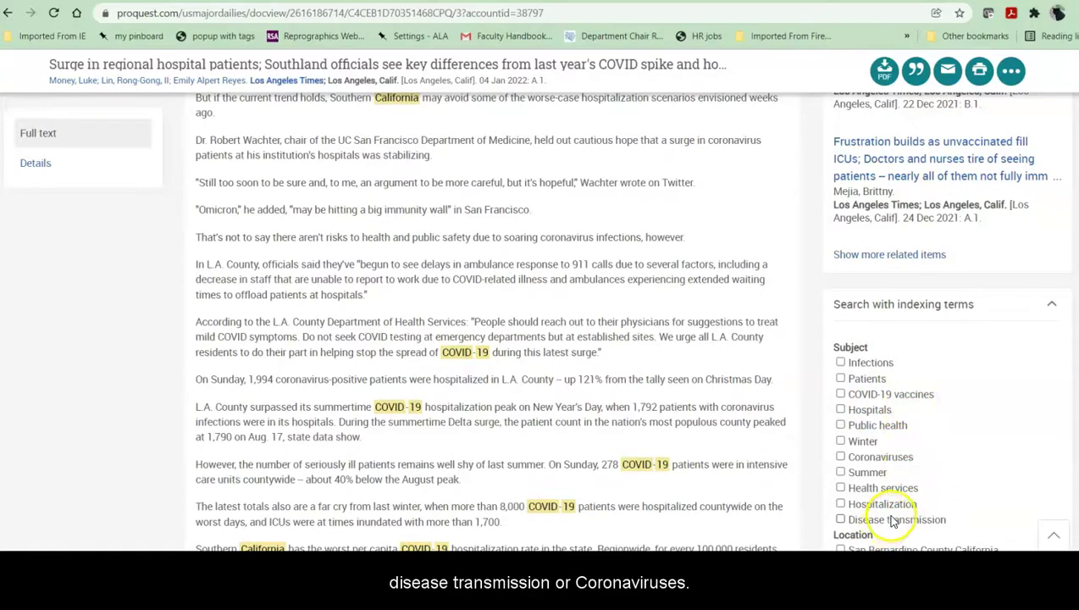
scroll(648, 281, "up", 4)
scroll(649, 282, "up", 3)
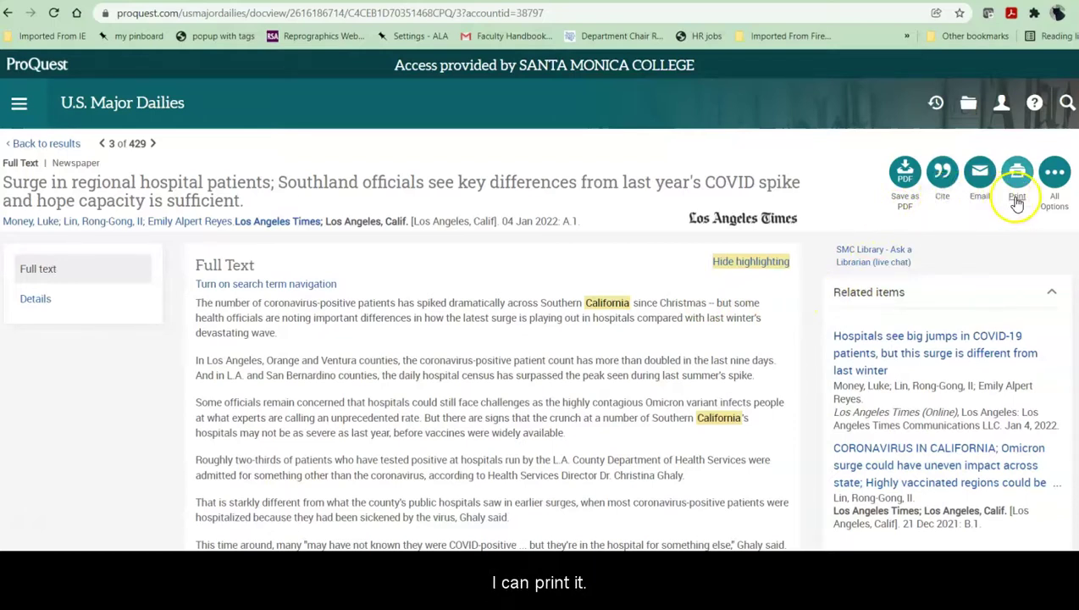
Open the article's Cite window, browse the citation style list, then close it.
left_click(942, 199)
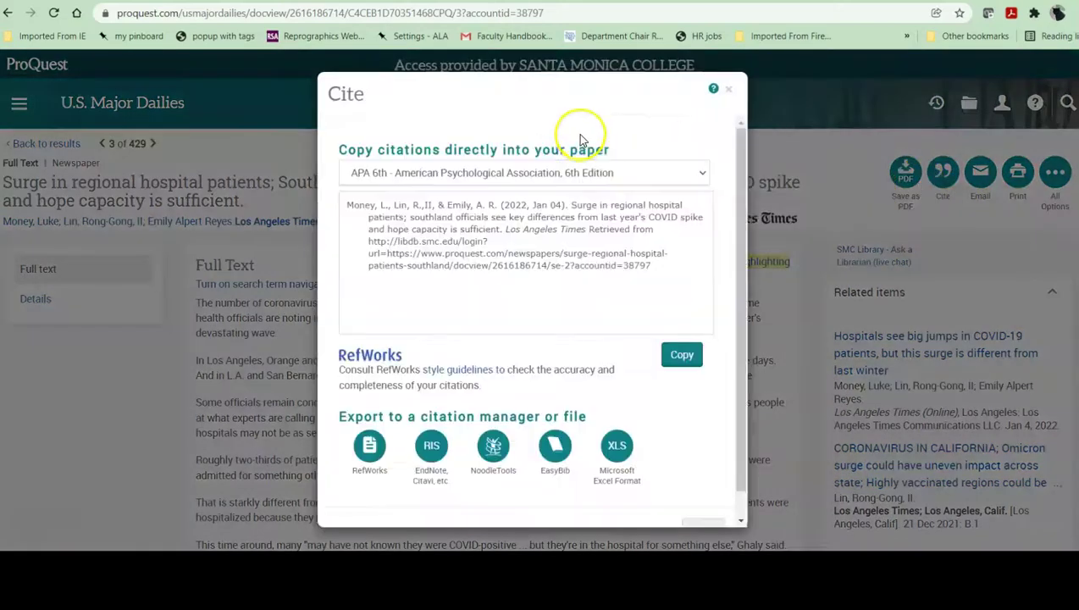
left_click(701, 175)
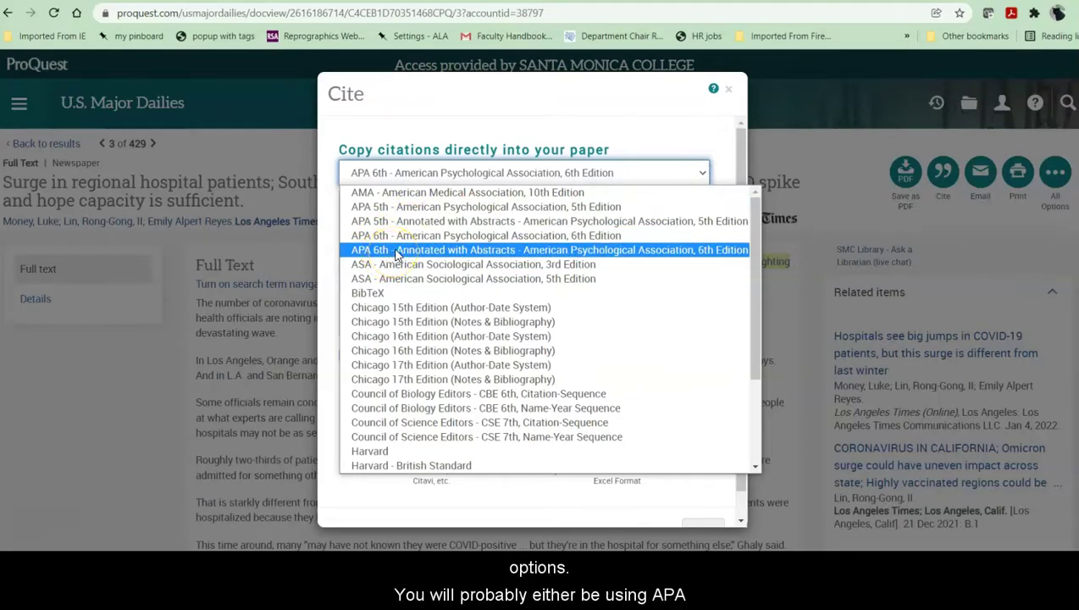
scroll(407, 288, "down", 3)
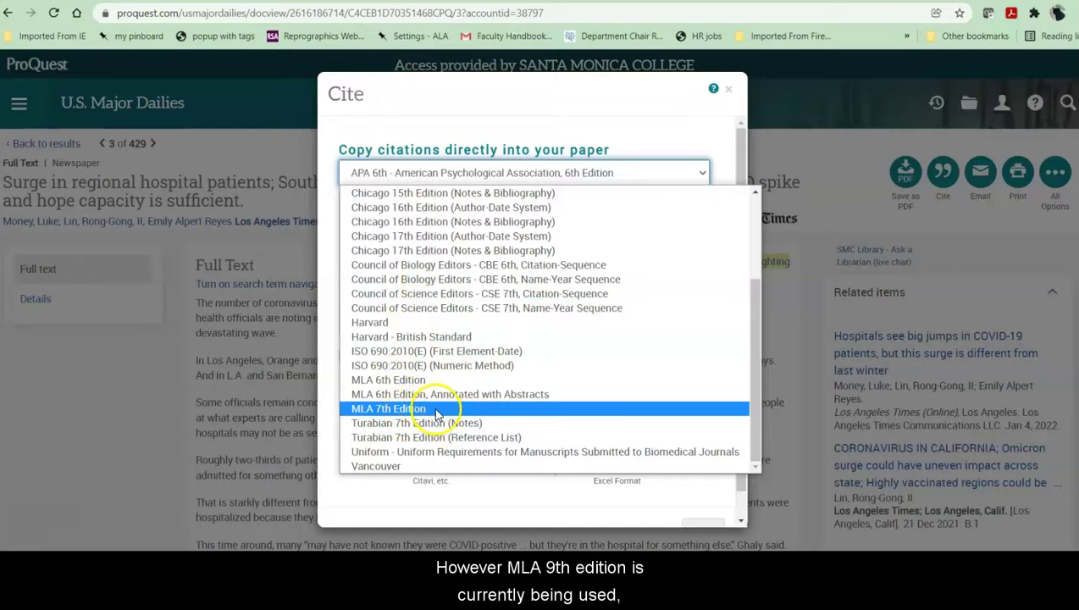
scroll(436, 415, "up", 3)
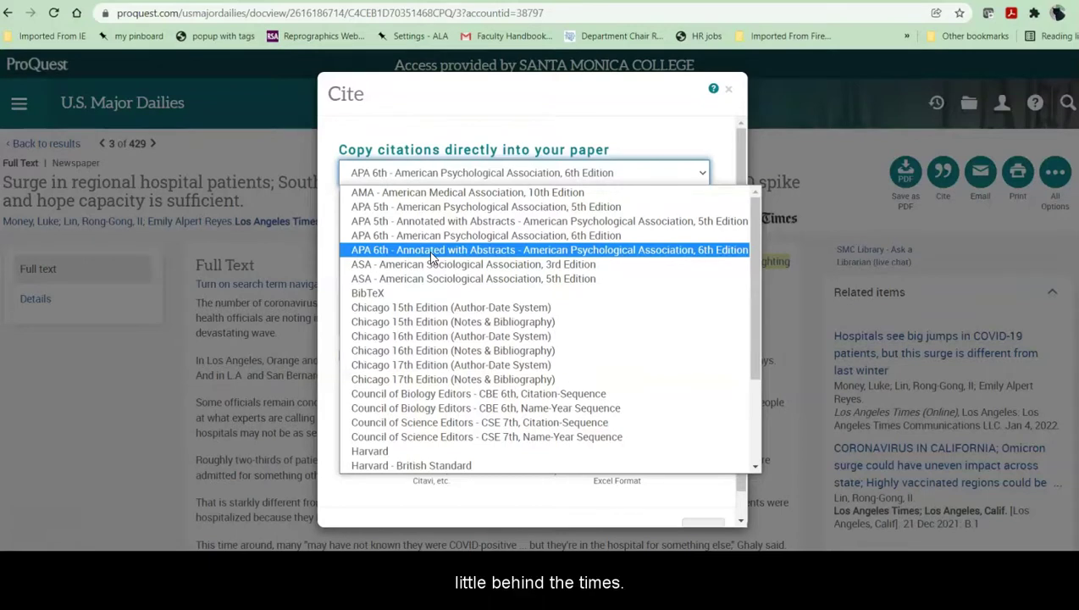
left_click(729, 90)
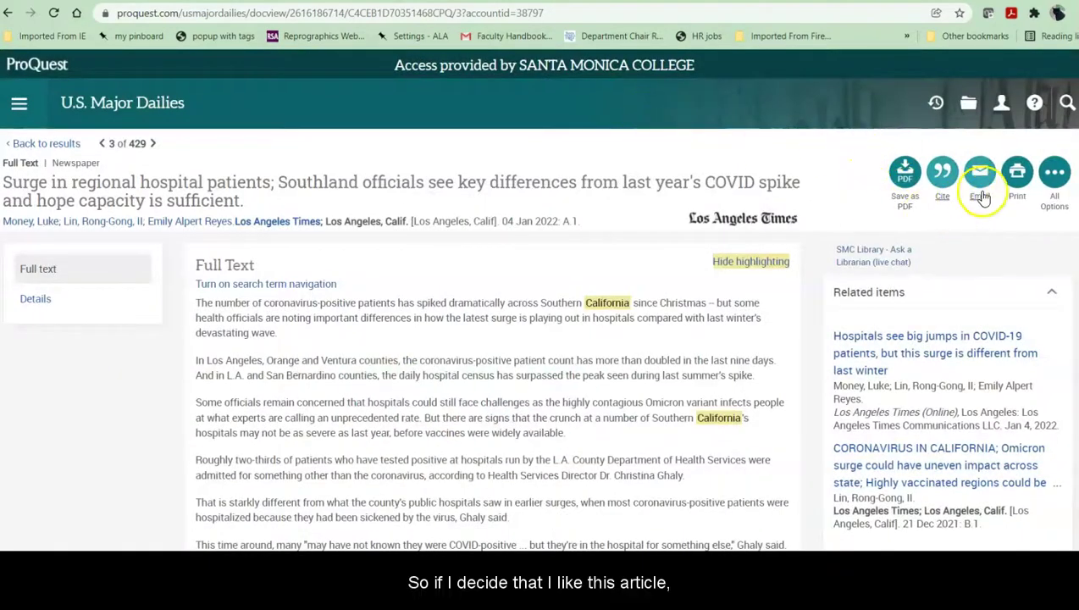
Prepare an email of the article including bibliographic citations in MLA 7th Edition style.
left_click(980, 194)
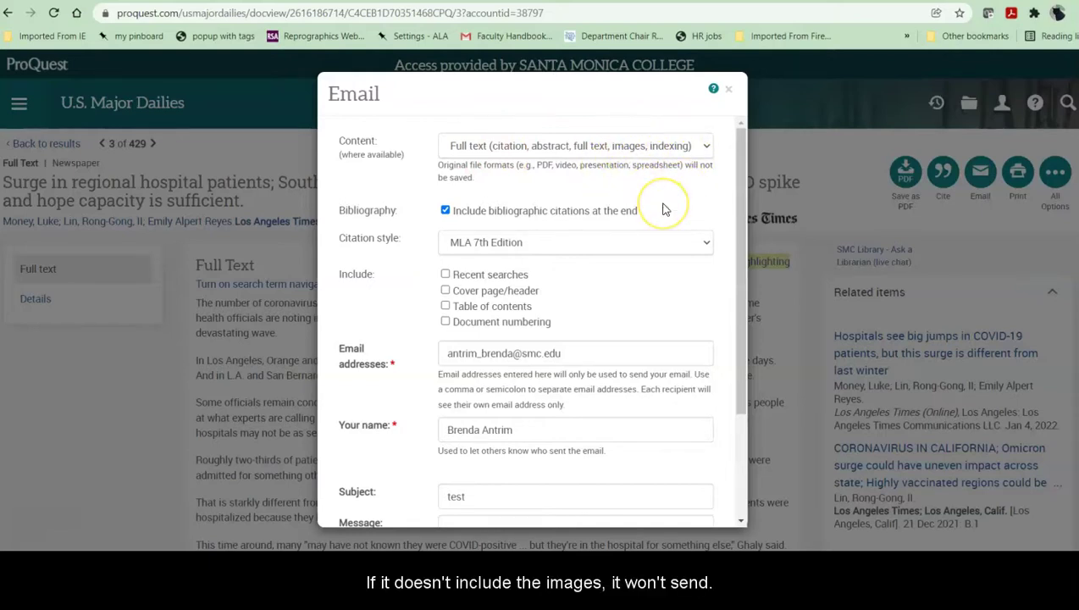
left_click(444, 210)
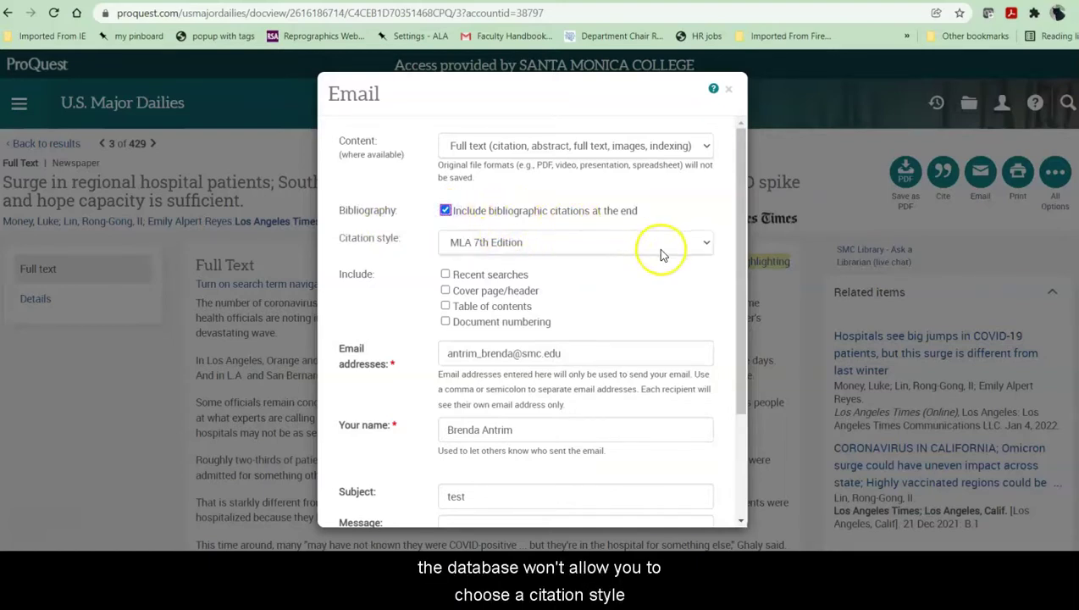
left_click(530, 248)
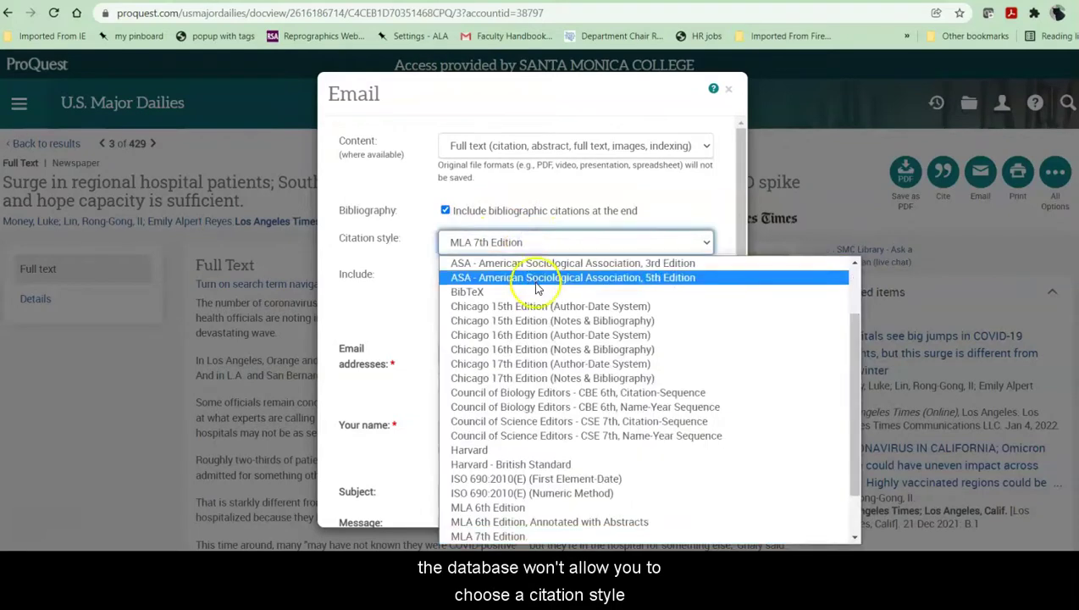
scroll(525, 288, "up", 2)
left_click(508, 321)
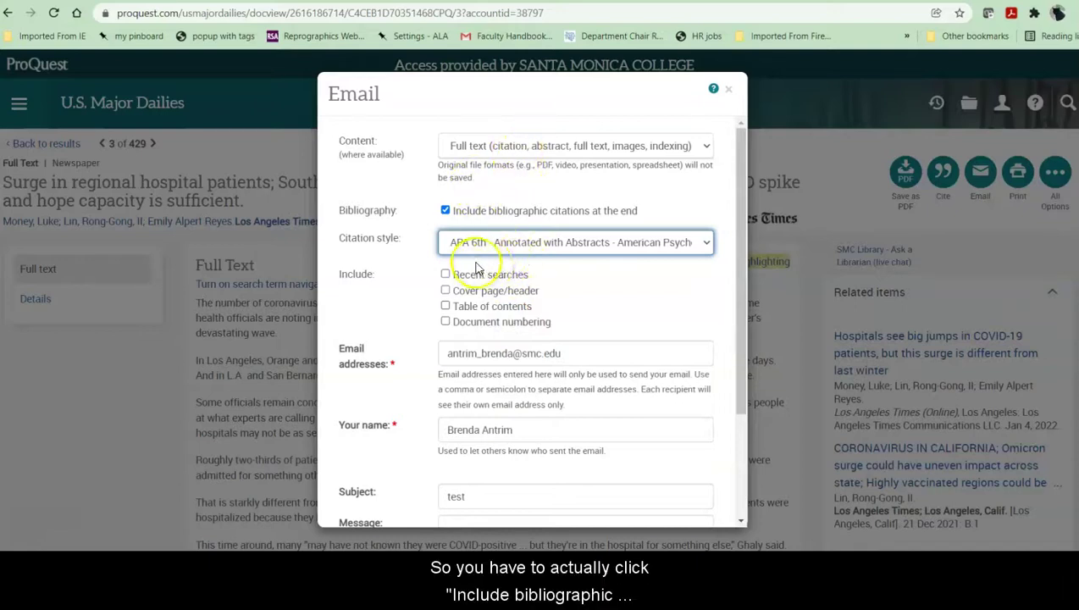
left_click(508, 243)
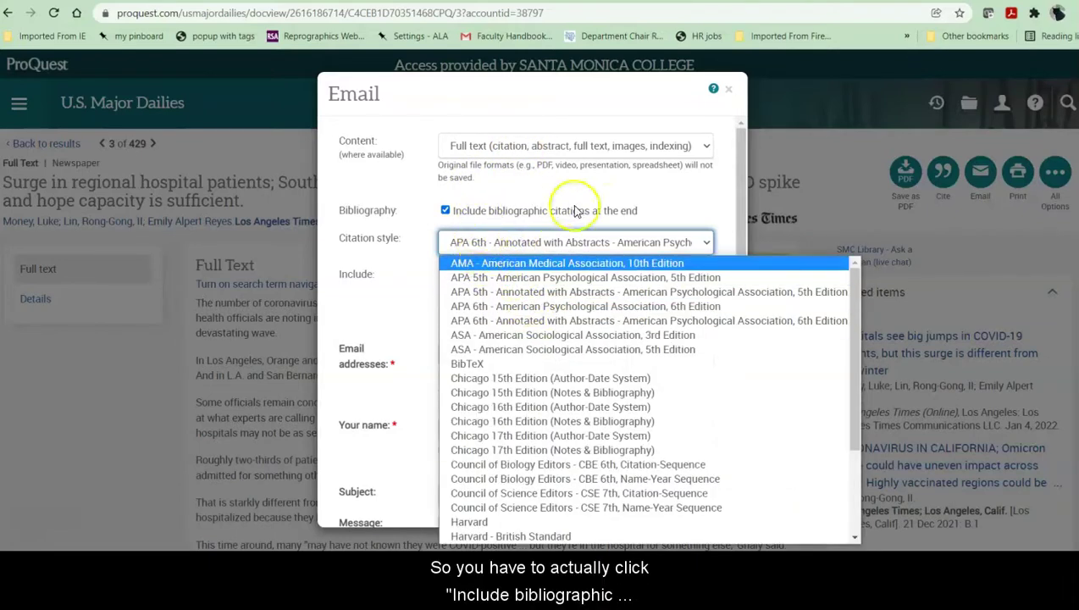
scroll(624, 349, "down", 3)
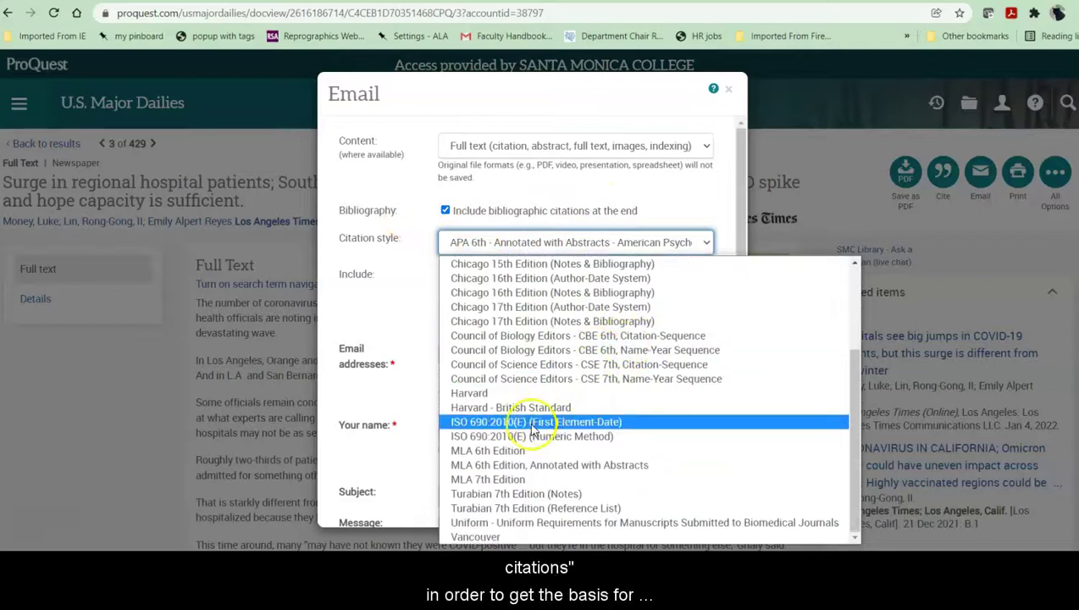
left_click(506, 478)
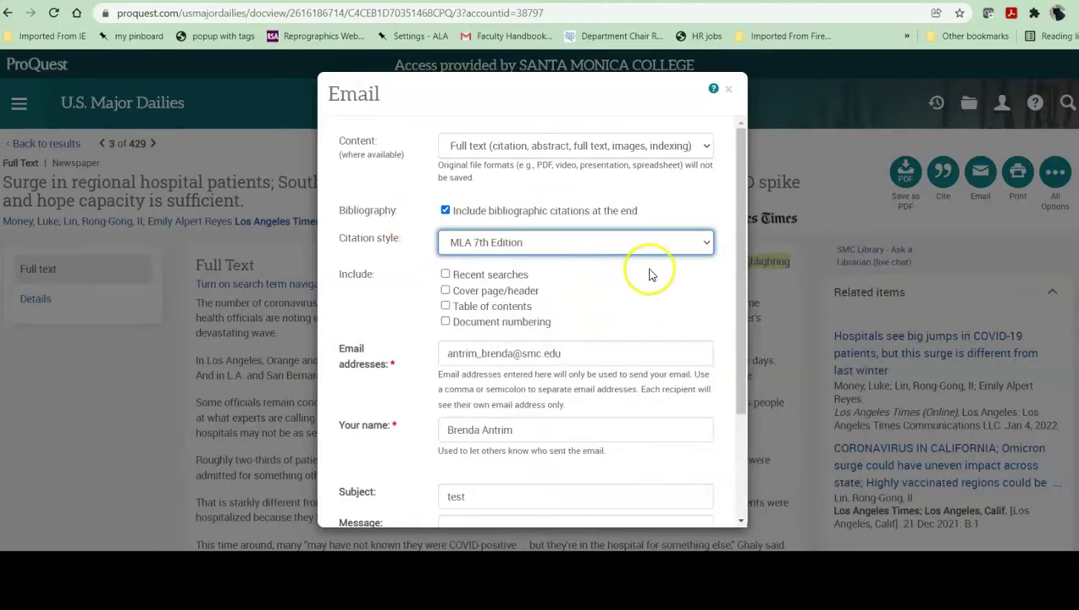
scroll(540, 340, "down", 2)
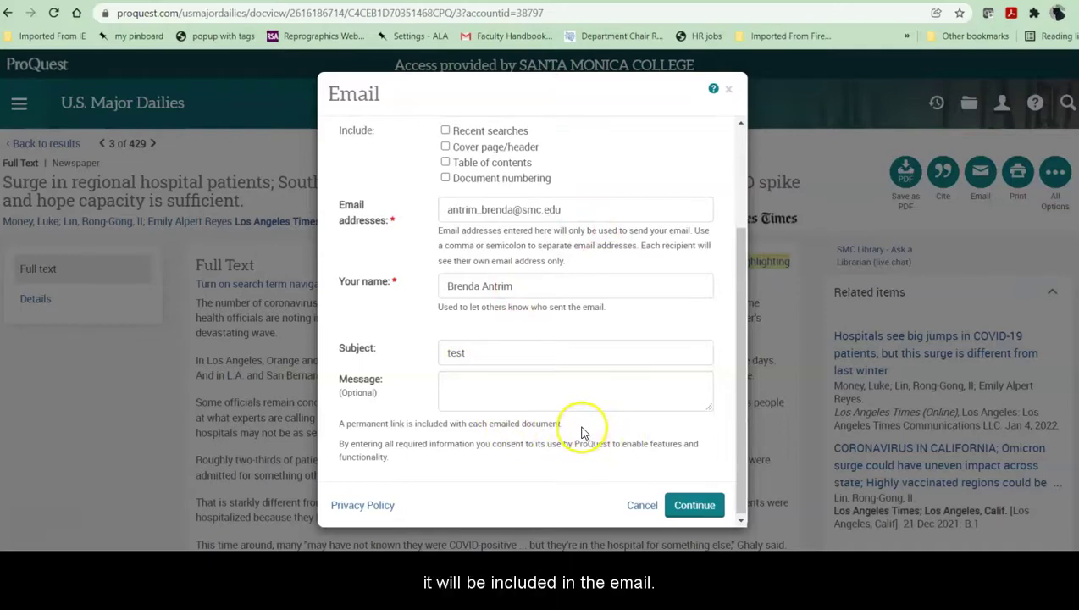
Send the email, dismiss the confirmation, and return to the top of the 429 newspaper results.
left_click(694, 506)
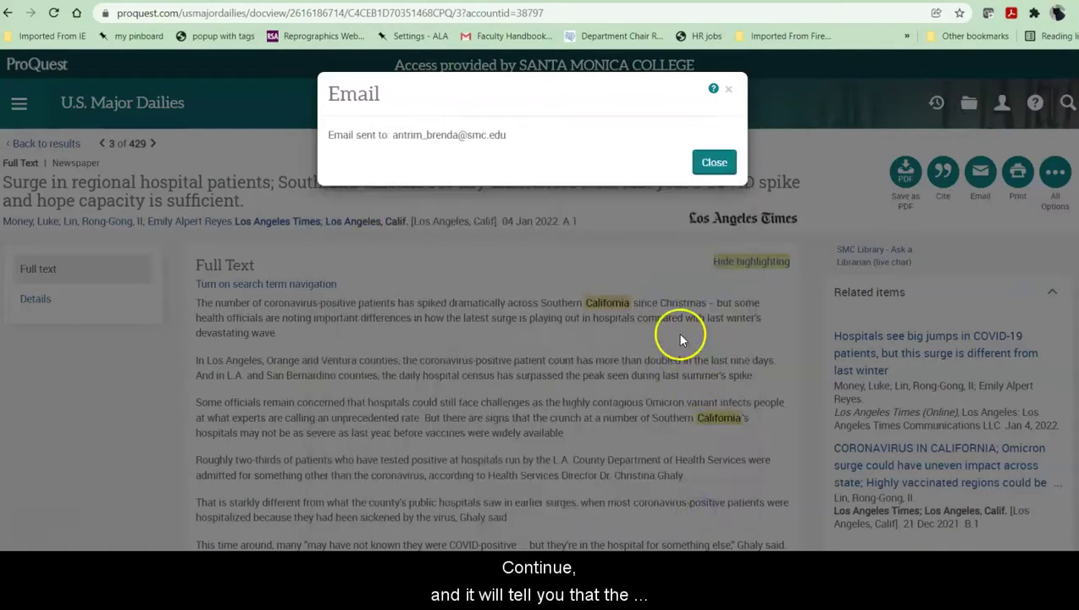
left_click(717, 166)
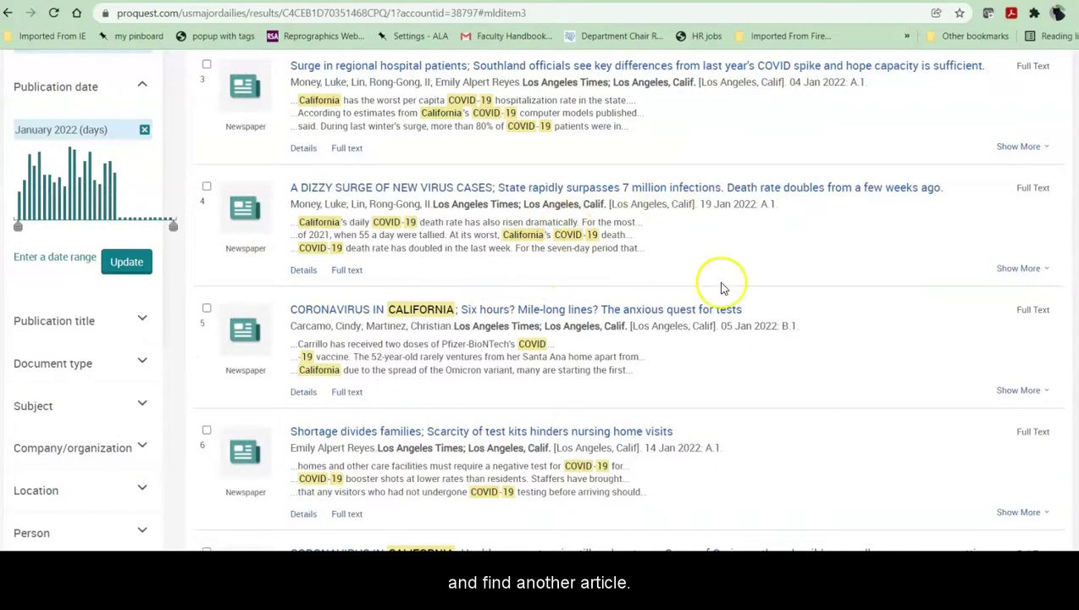
scroll(118, 337, "up", 2)
scroll(116, 335, "up", 2)
scroll(117, 329, "up", 2)
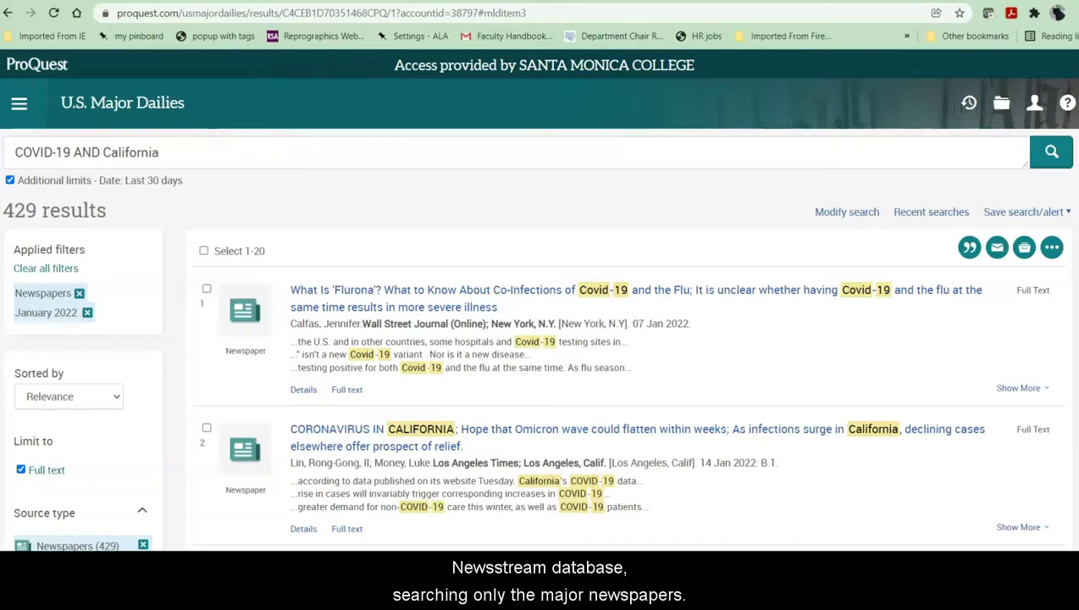
Return to U.S. Newsstream Basic Search via the SMC databases list, keeping COVID-19 AND California.
key("alt+Left")
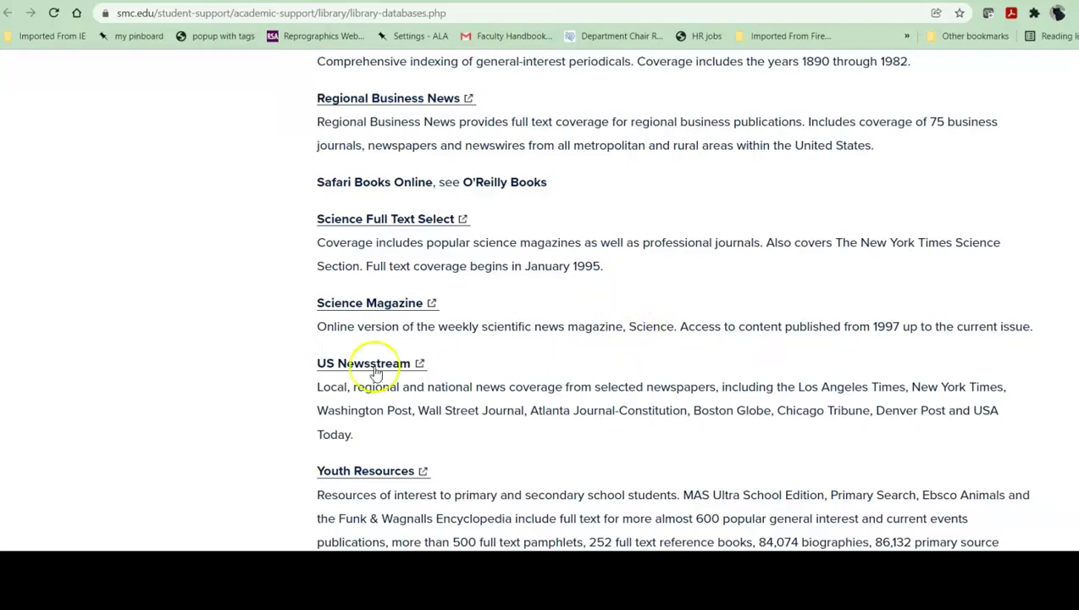
left_click(374, 365)
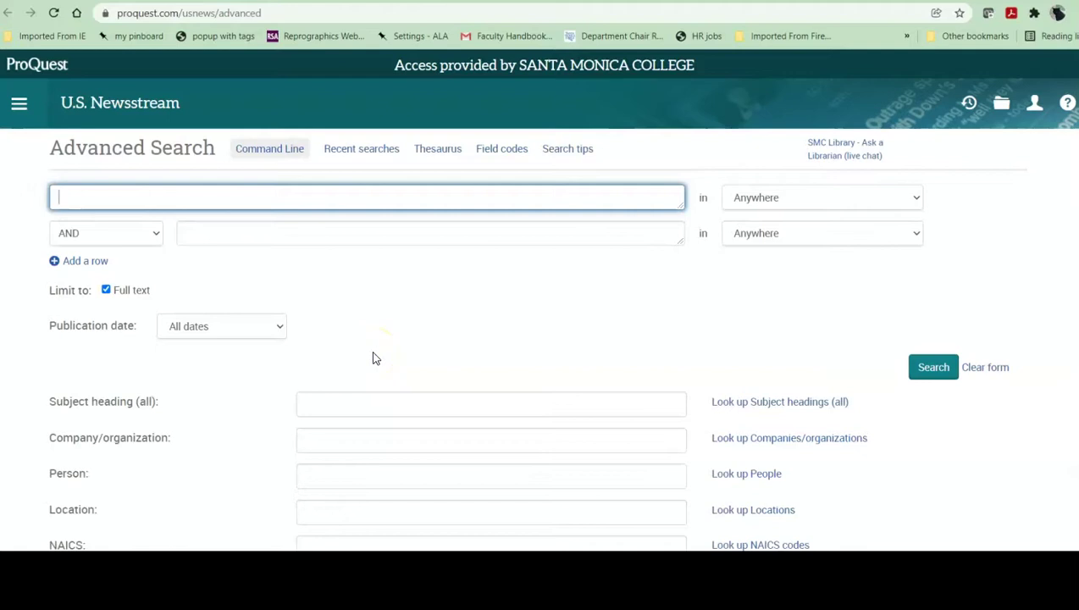
left_click(133, 112)
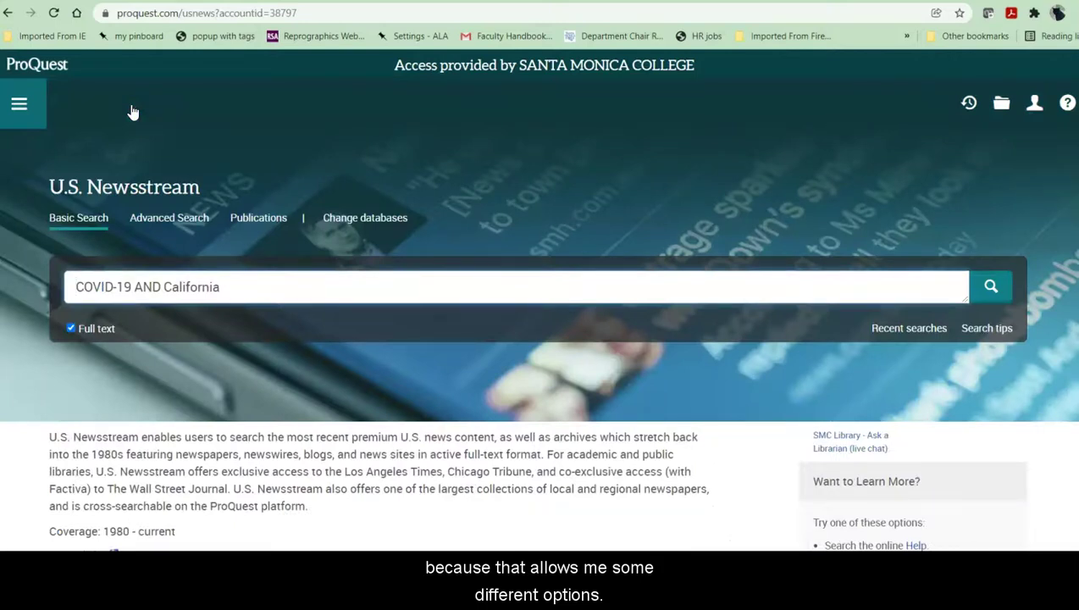
Search newspaper publications with 'los angeles times' in the title, returning four publications.
left_click(271, 222)
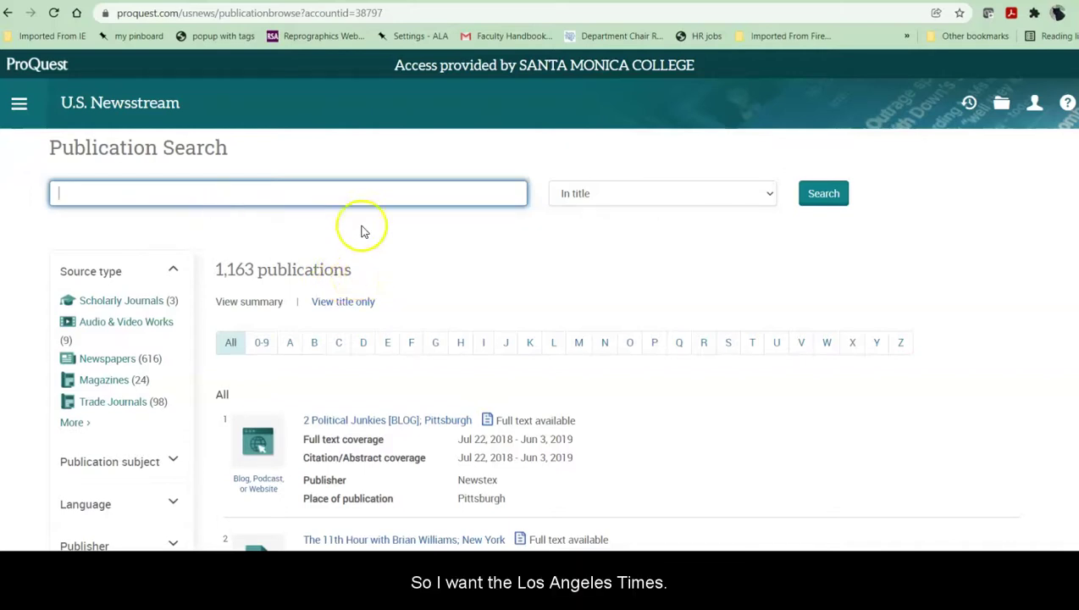
type("los angeles times")
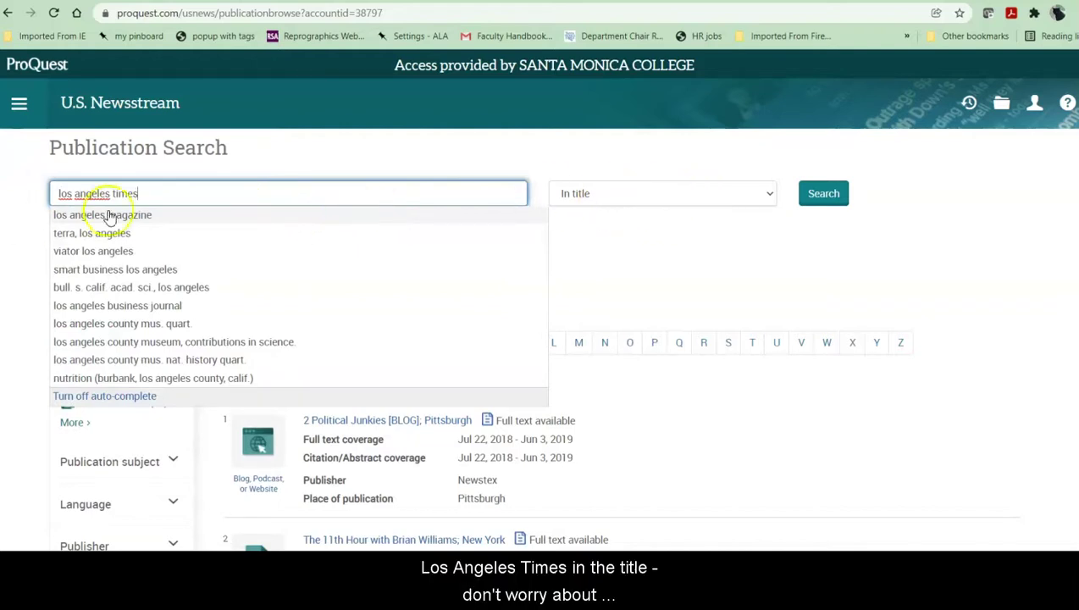
left_click(829, 201)
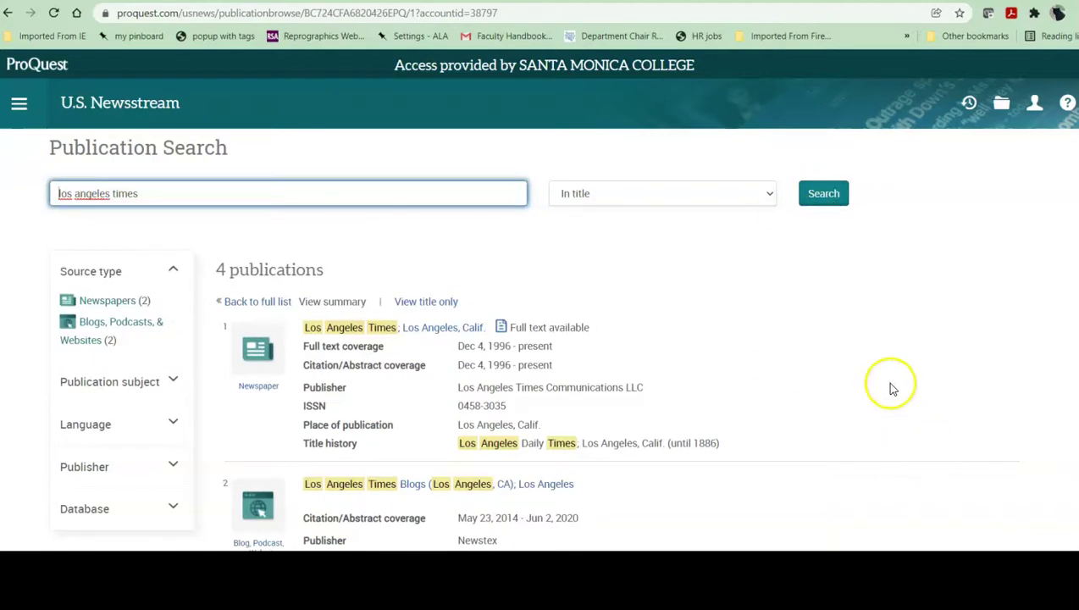
scroll(885, 373, "down", 2)
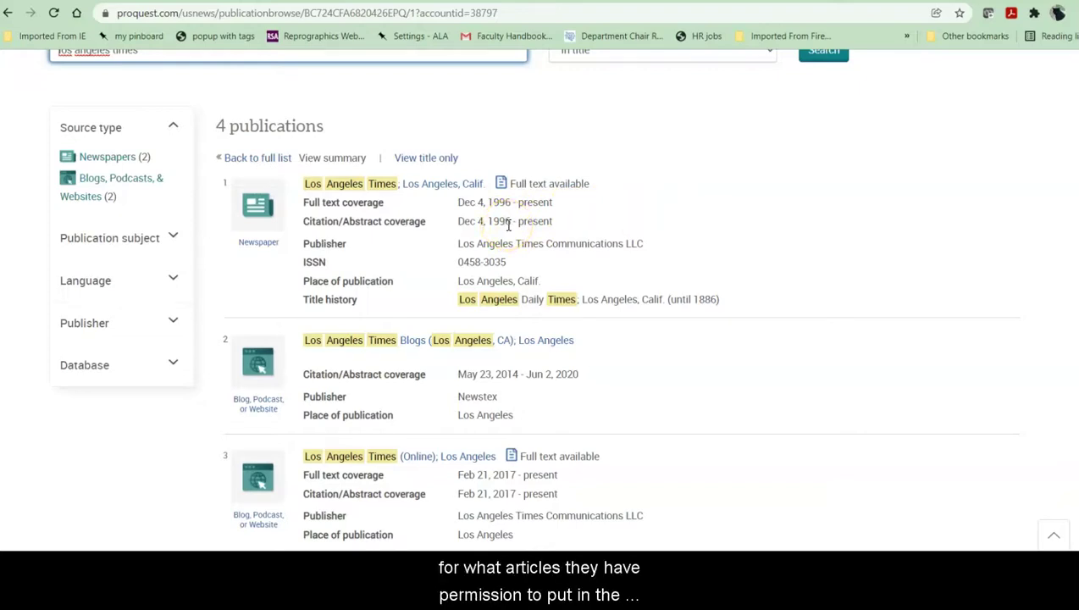
left_click(556, 224)
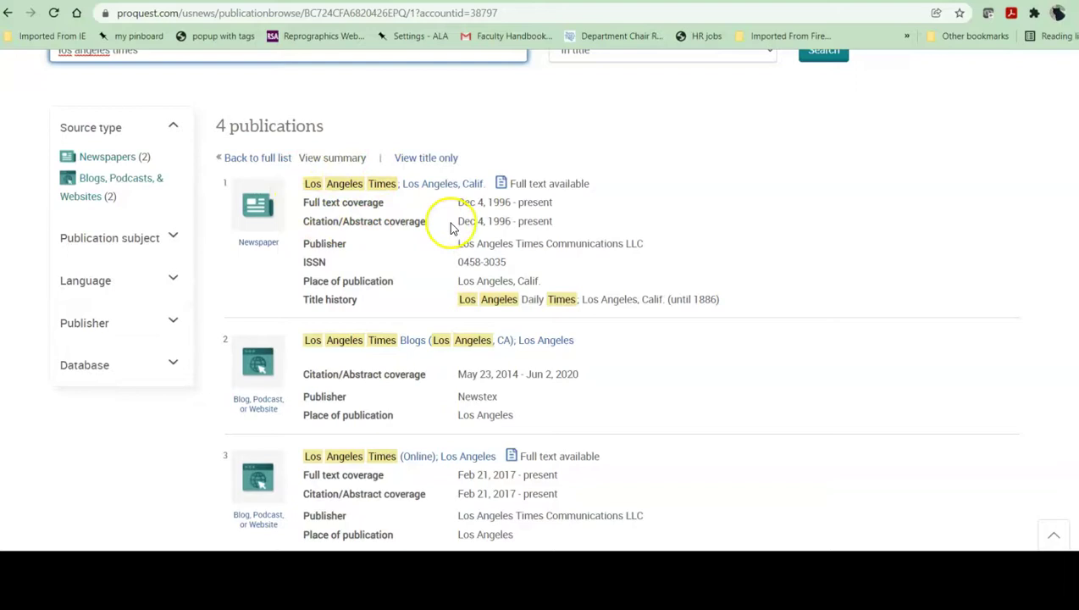
scroll(736, 230, "down", 1)
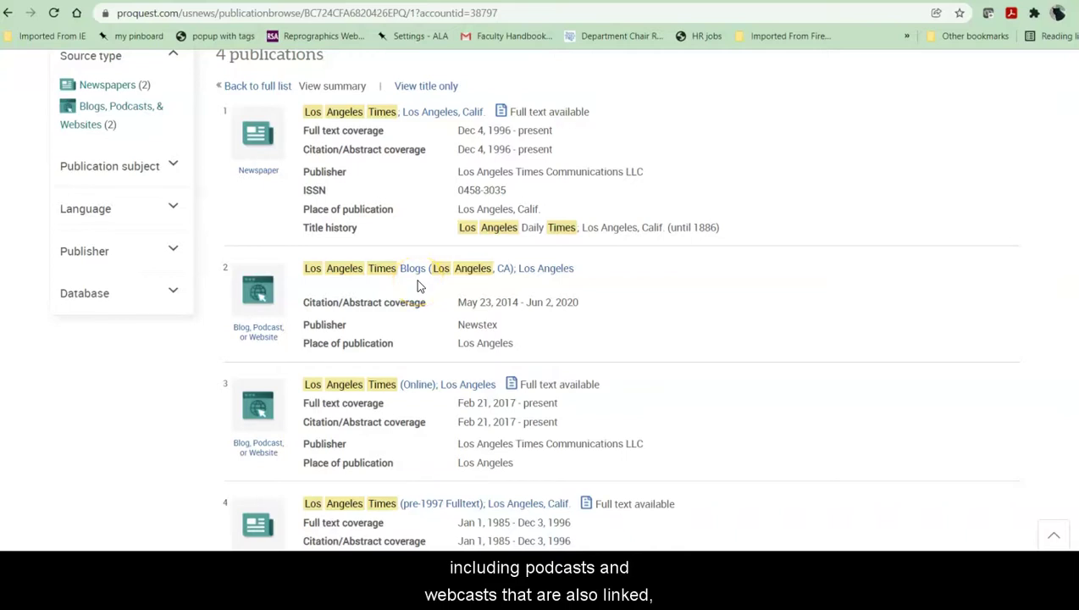
left_click(381, 280)
scroll(708, 248, "down", 2)
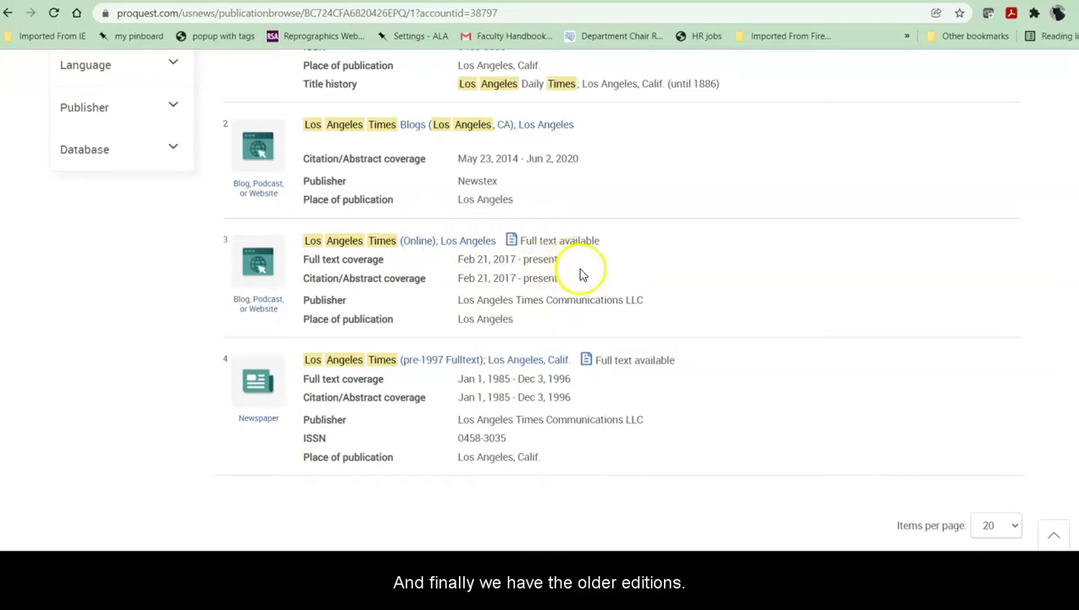
scroll(703, 332, "down", 1)
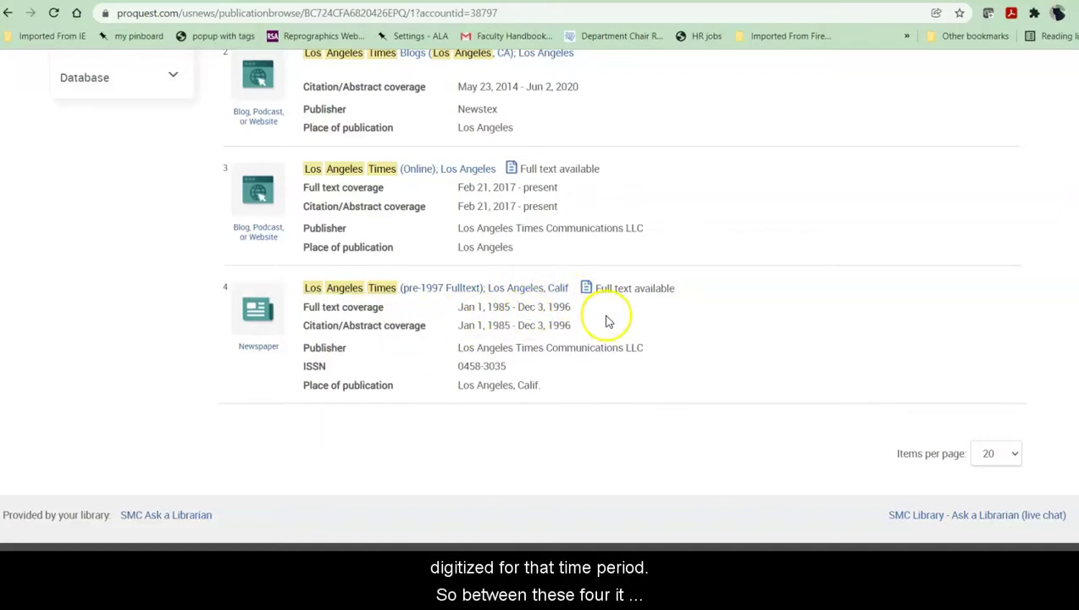
scroll(623, 320, "up", 2)
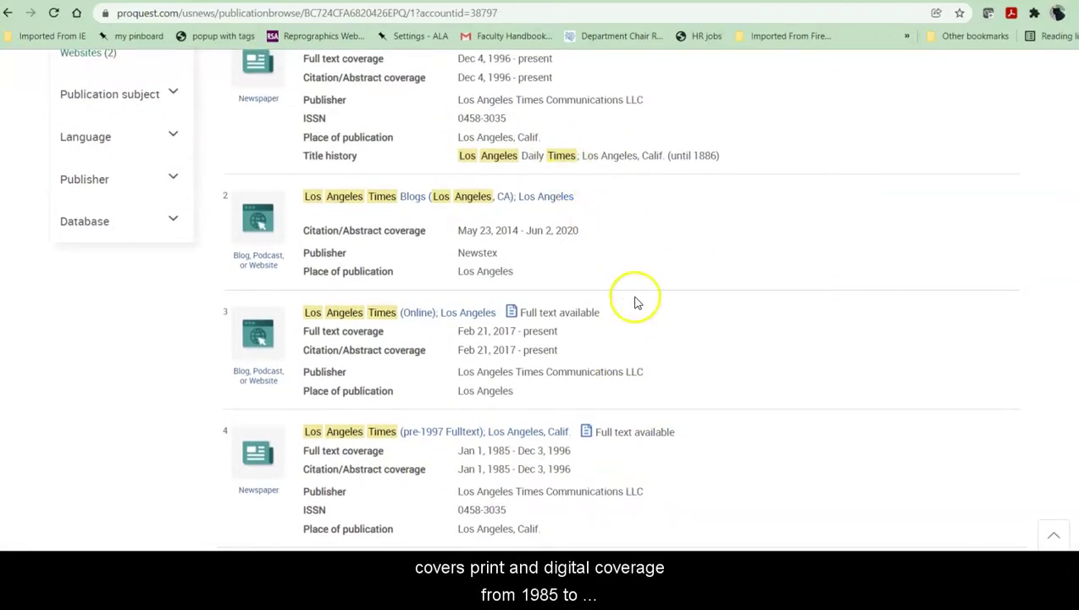
scroll(763, 330, "up", 3)
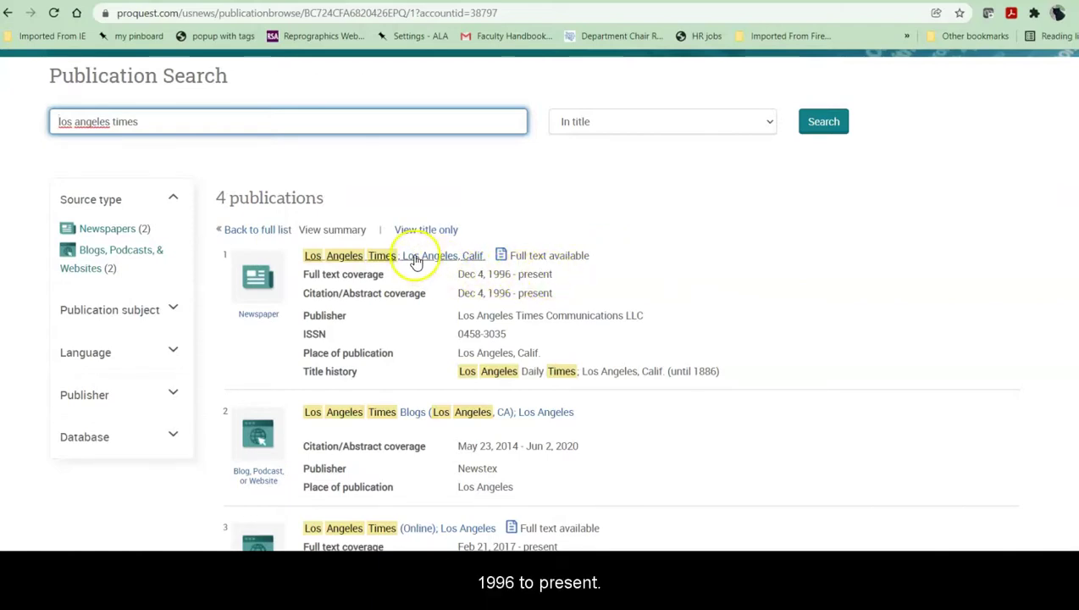
Open the Los Angeles Times publication and view its January 20, 2022 issue's 71 articles.
left_click(413, 260)
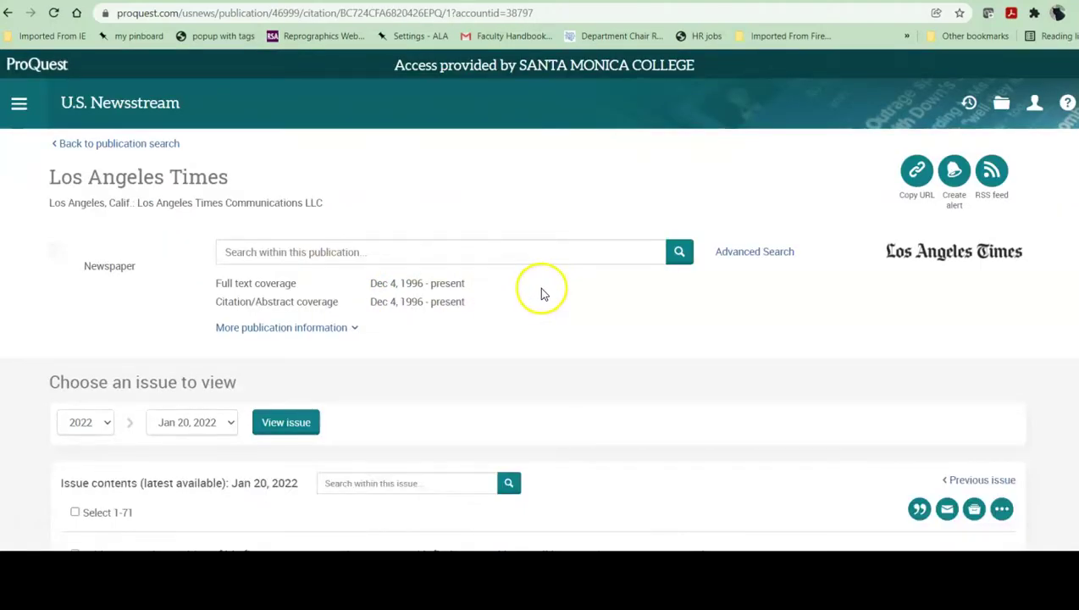
scroll(542, 296, "down", 2)
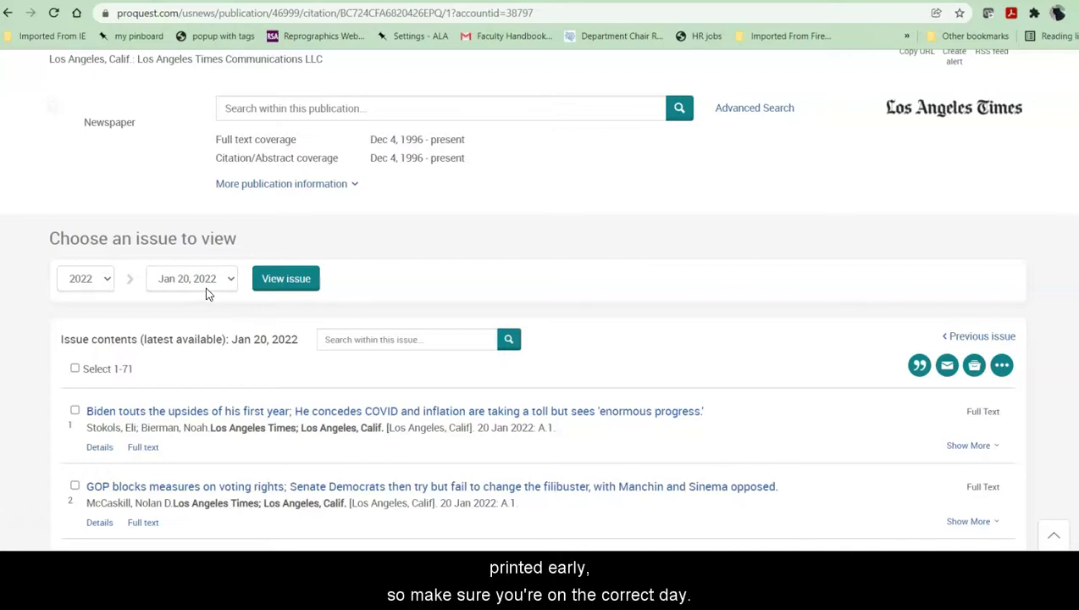
left_click(234, 288)
left_click(290, 280)
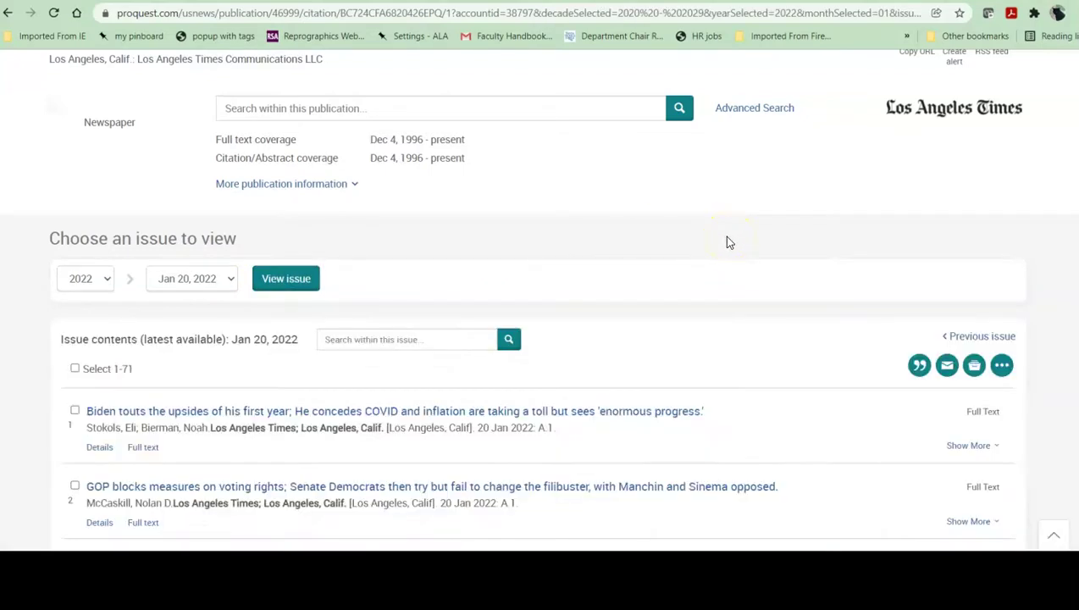
scroll(726, 243, "down", 1)
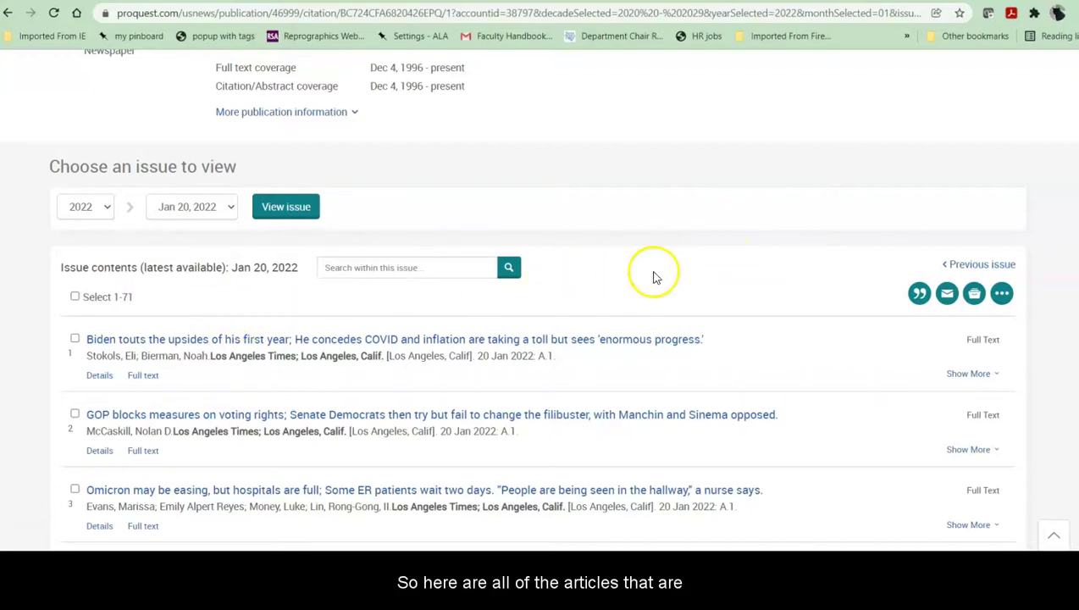
scroll(651, 276, "down", 3)
scroll(650, 276, "down", 2)
scroll(687, 272, "down", 3)
scroll(715, 282, "down", 3)
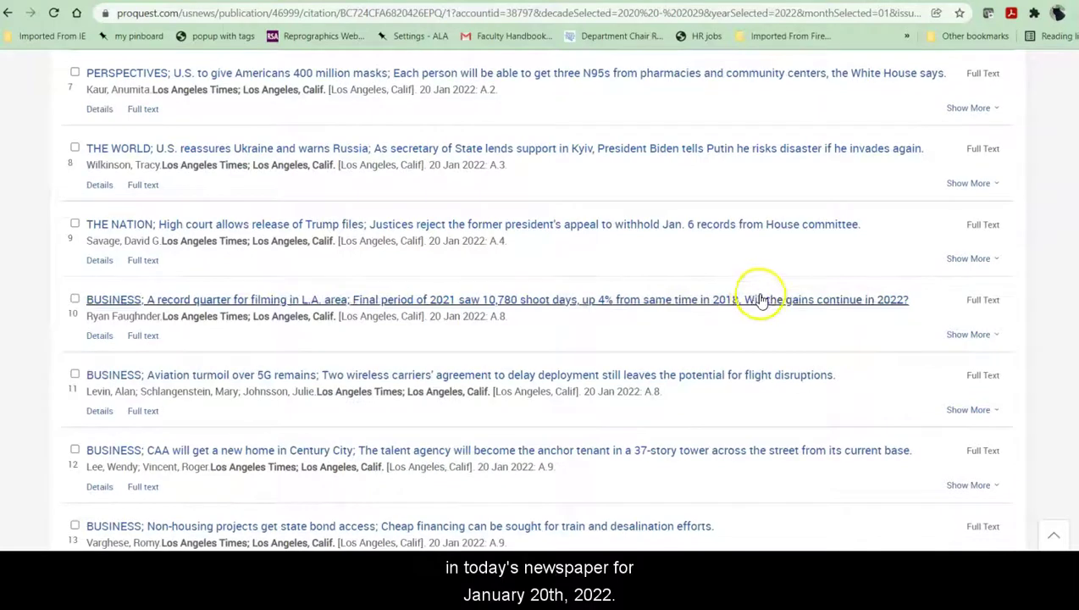
scroll(755, 294, "down", 3)
scroll(760, 318, "down", 3)
scroll(761, 316, "down", 2)
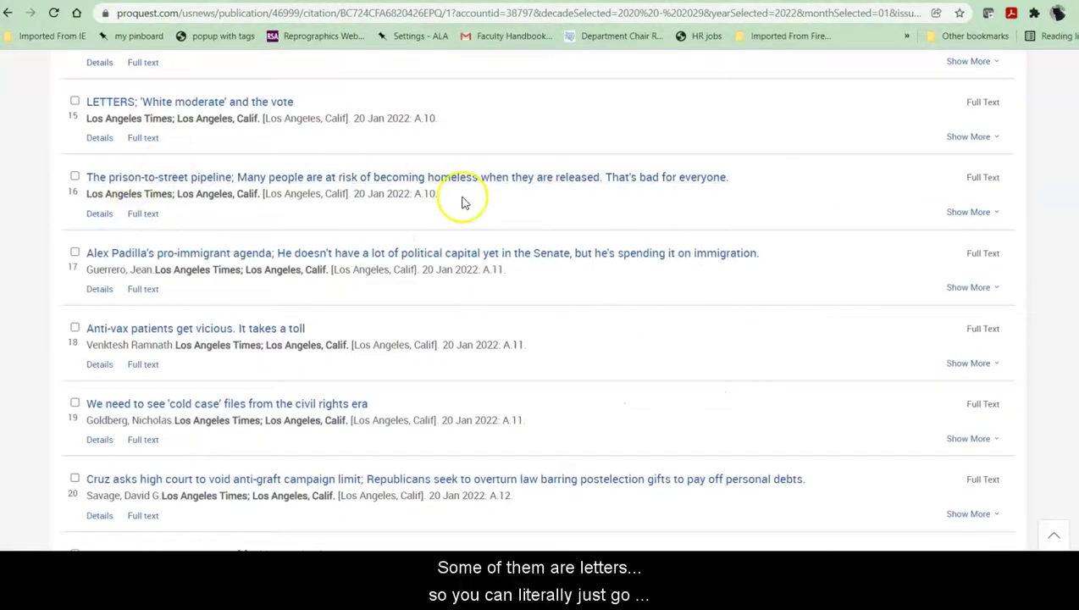
scroll(440, 247, "down", 3)
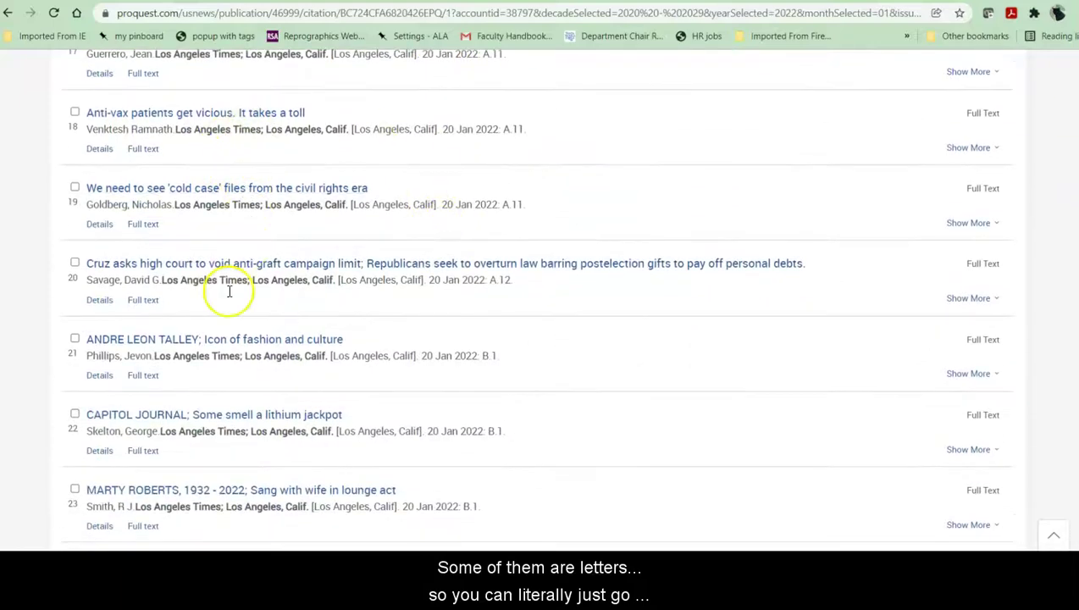
scroll(813, 385, "up", 3)
scroll(888, 354, "up", 4)
scroll(727, 320, "up", 3)
scroll(726, 320, "up", 5)
scroll(727, 321, "up", 5)
Search the January 20, 2022 issue for 'covid', getting 19 results.
left_click(421, 195)
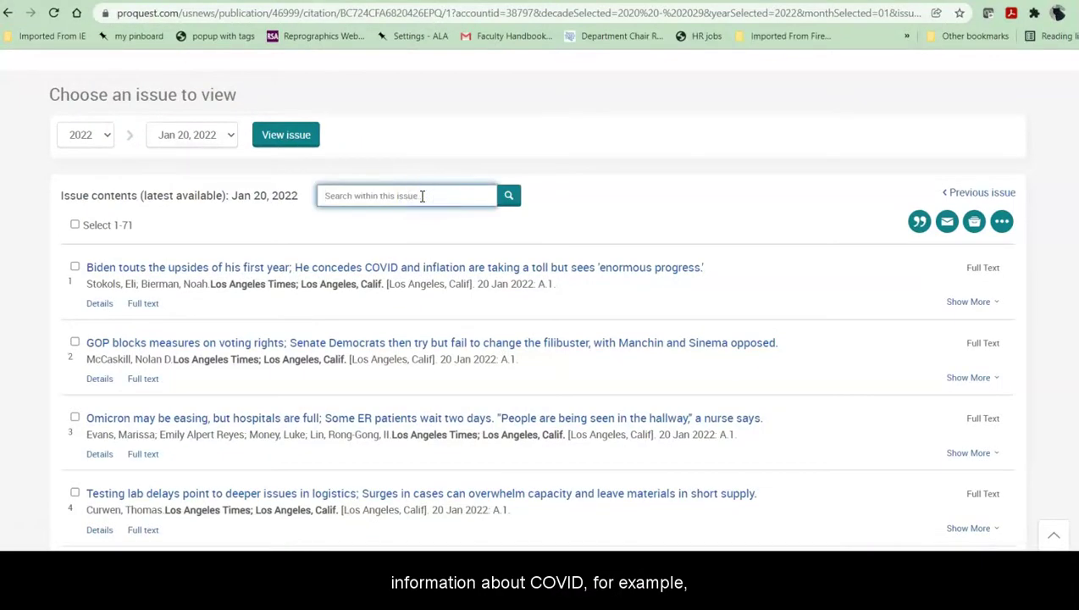
type("covid")
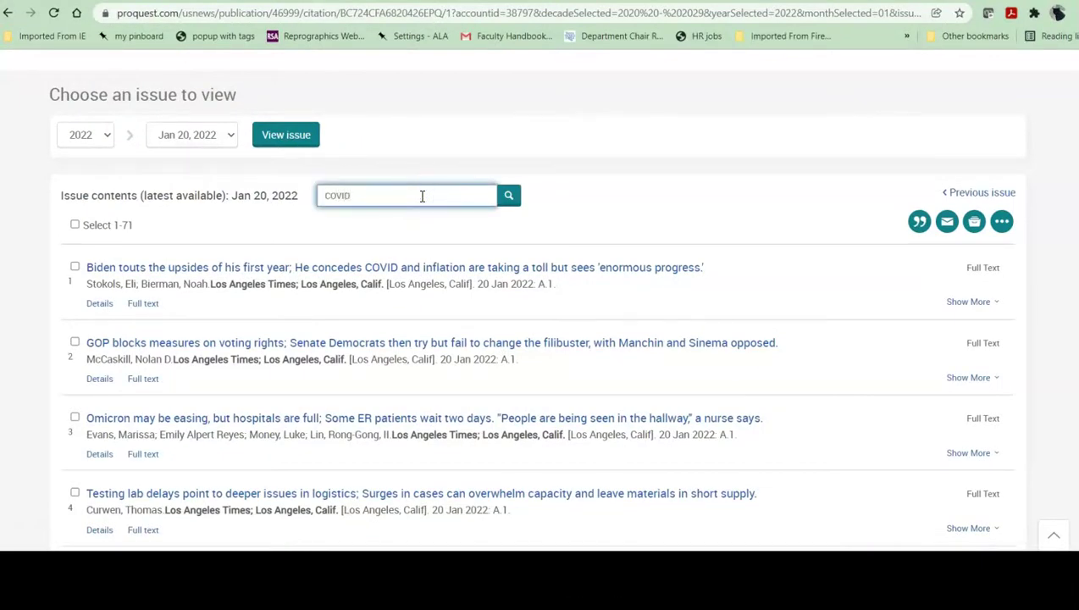
left_click(509, 197)
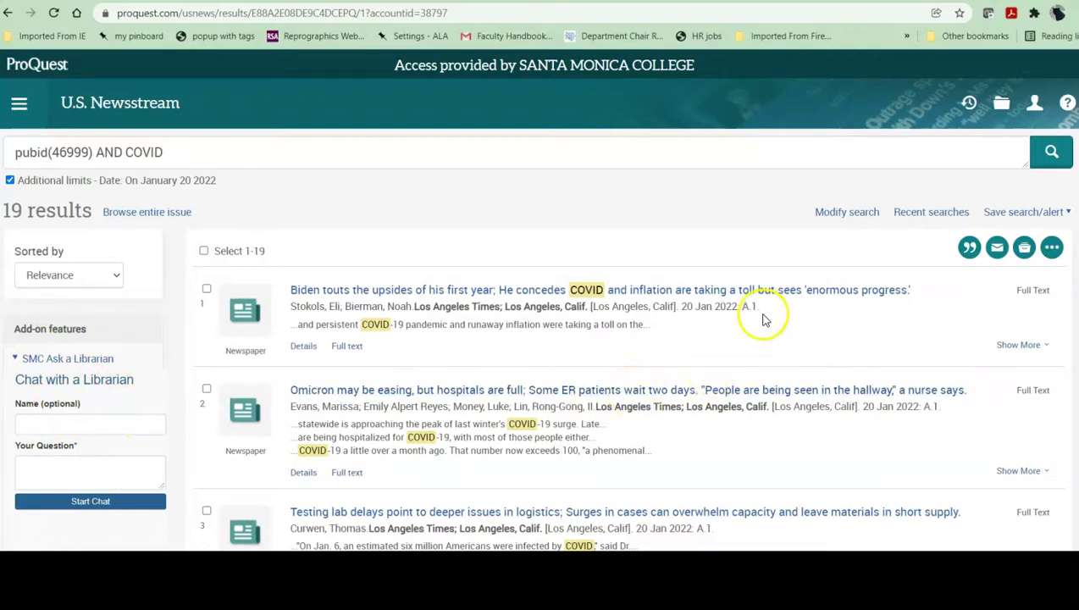
left_click(712, 396)
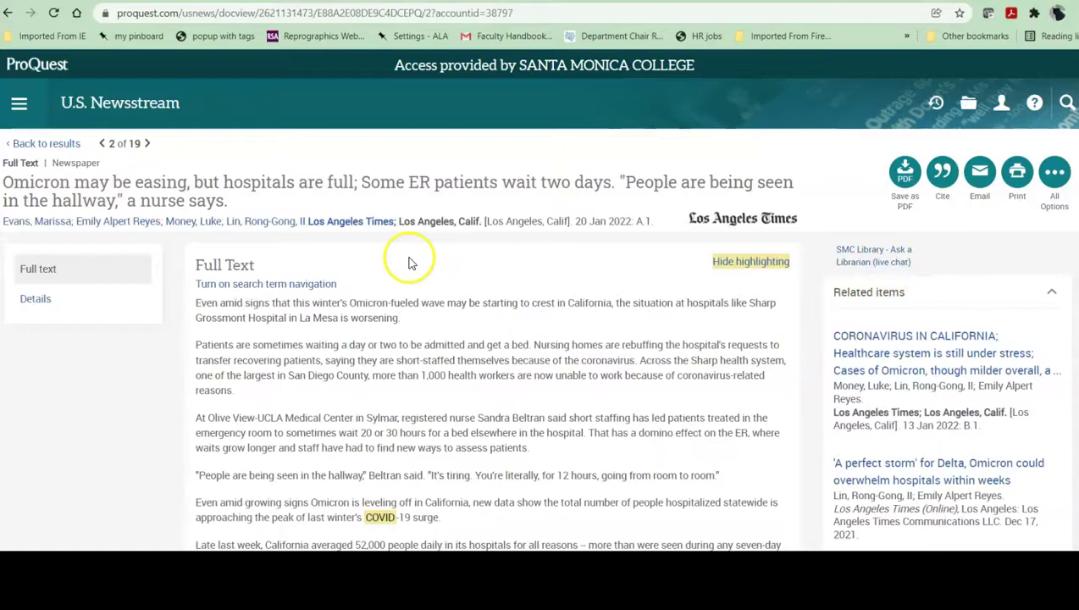
scroll(409, 263, "down", 1)
scroll(409, 262, "down", 4)
scroll(409, 263, "down", 2)
scroll(411, 253, "down", 4)
scroll(410, 250, "down", 5)
scroll(412, 246, "down", 3)
scroll(457, 247, "down", 5)
scroll(462, 251, "down", 1)
scroll(461, 250, "up", 5)
scroll(460, 252, "up", 5)
scroll(457, 254, "up", 5)
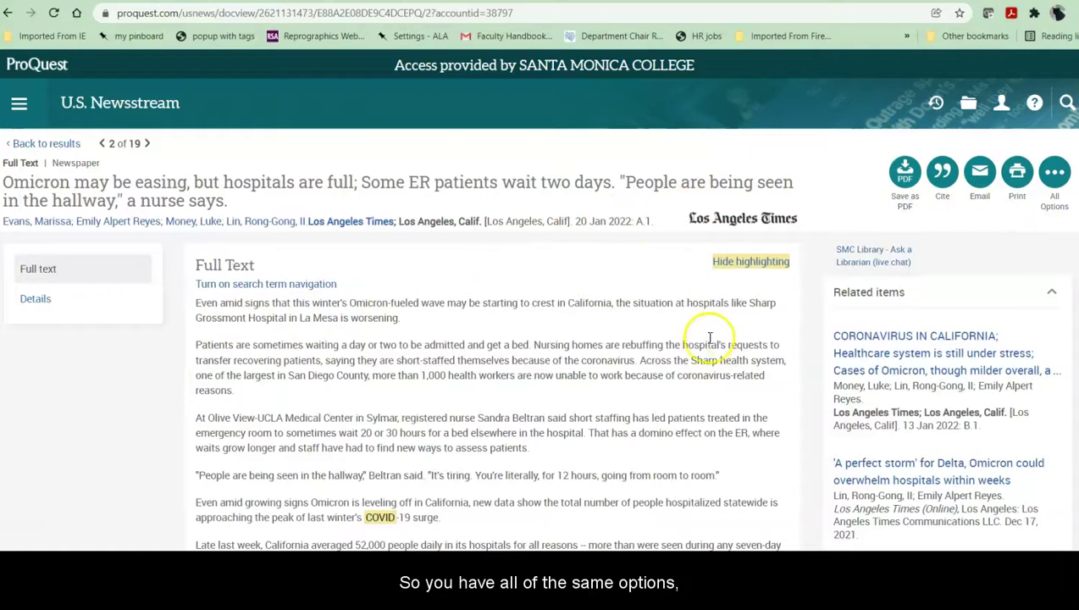
left_click(46, 144)
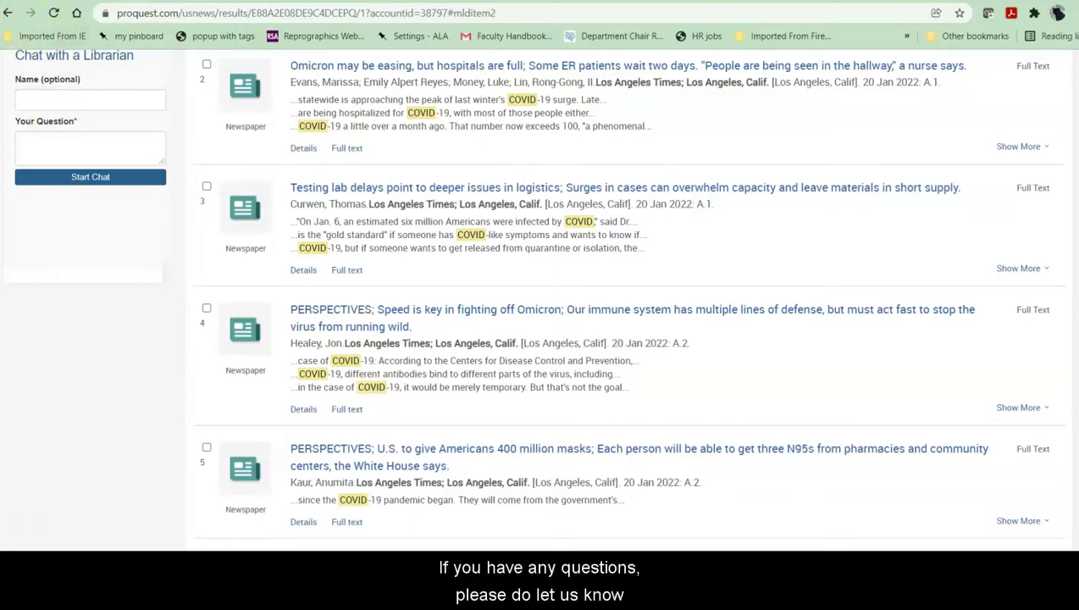
scroll(239, 127, "up", 4)
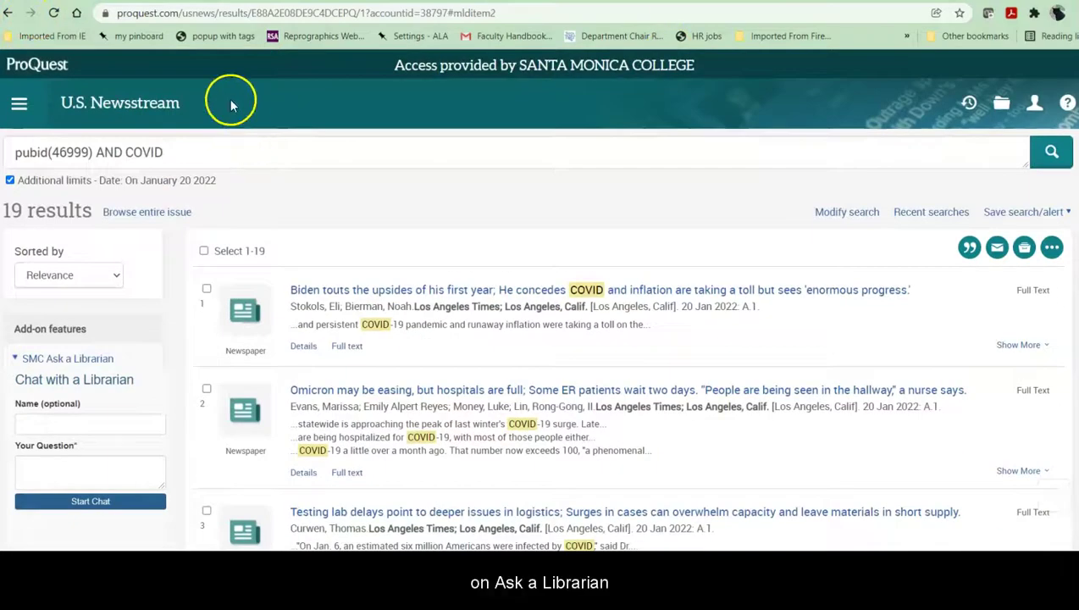
Return from ProQuest to the SMC Library Databases page, then open the Library home page.
key("alt+Left")
scroll(562, 168, "up", 3)
scroll(500, 273, "up", 3)
scroll(501, 274, "up", 5)
scroll(495, 265, "up", 5)
scroll(495, 265, "up", 5)
scroll(494, 264, "up", 5)
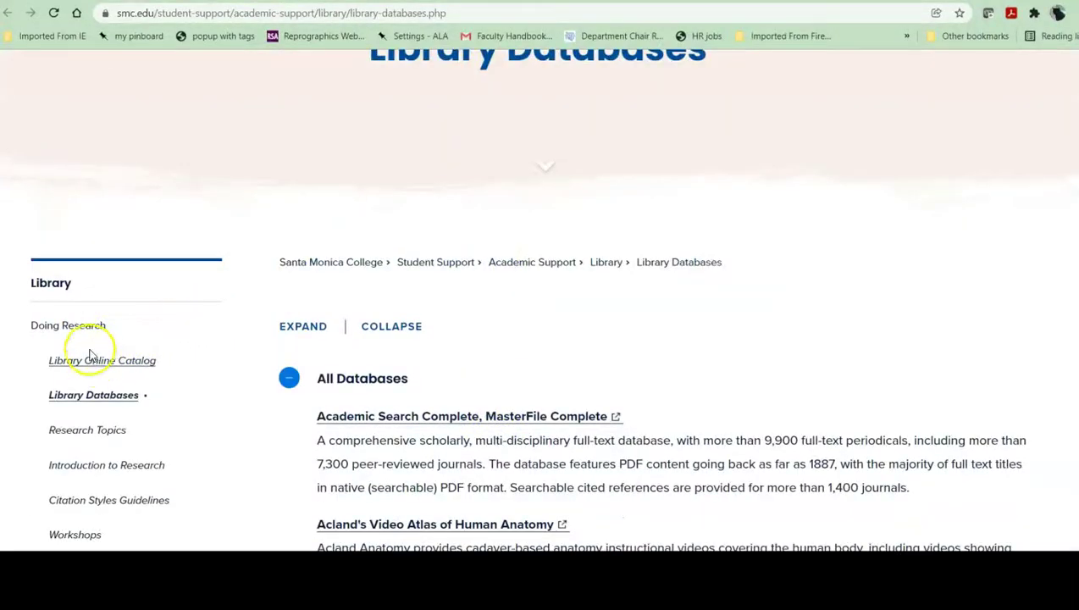
left_click(63, 291)
scroll(903, 326, "down", 3)
scroll(838, 342, "down", 1)
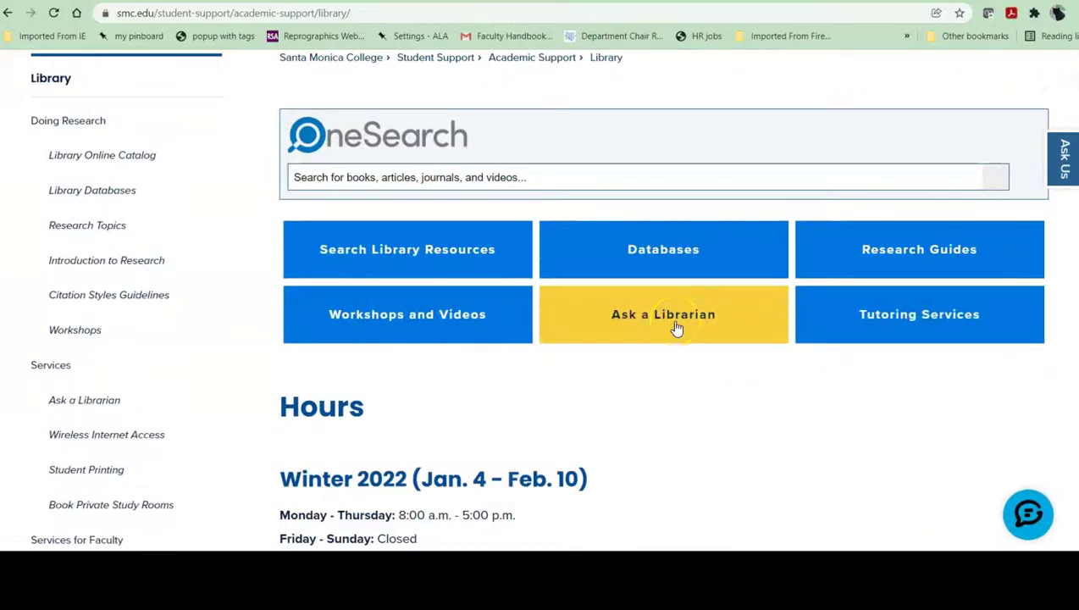